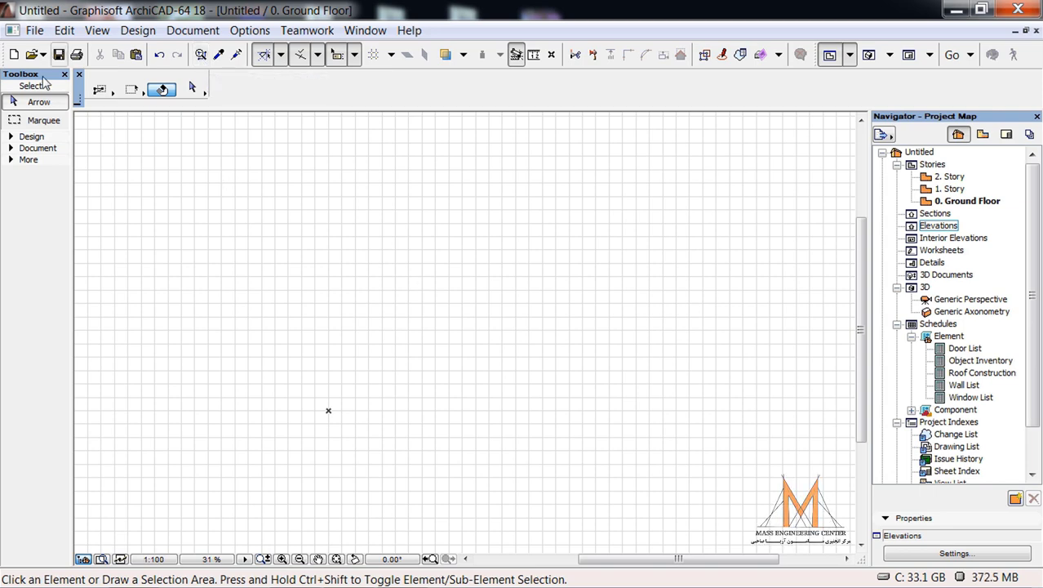
# Draw a rectangular enclosure of walls on the ground floor plan using the Wall tool's rectangle geometry method.
pyautogui.click(18, 135)
pyautogui.click(31, 152)
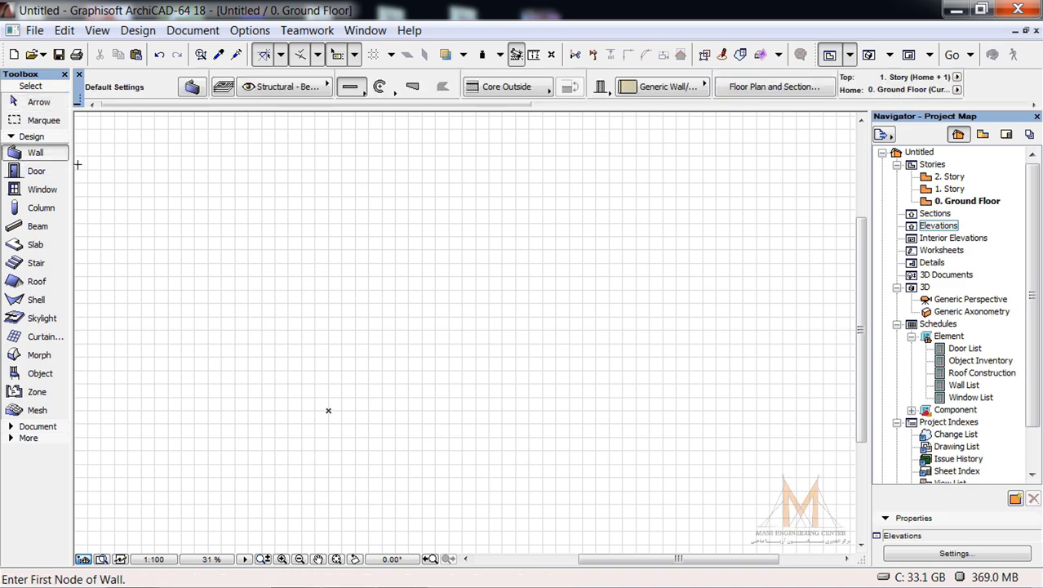
pyautogui.click(351, 89)
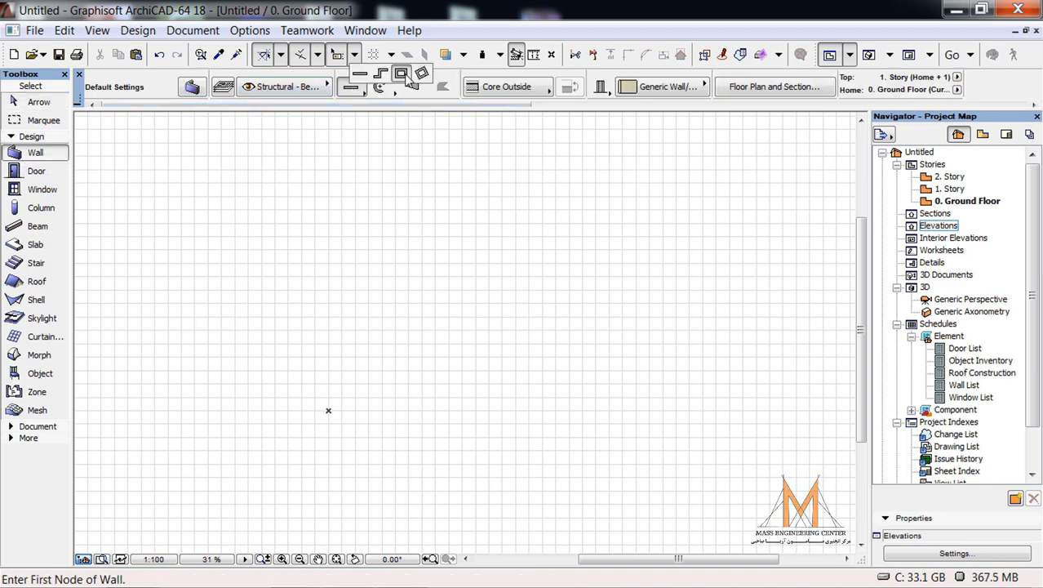
pyautogui.click(399, 75)
pyautogui.click(314, 217)
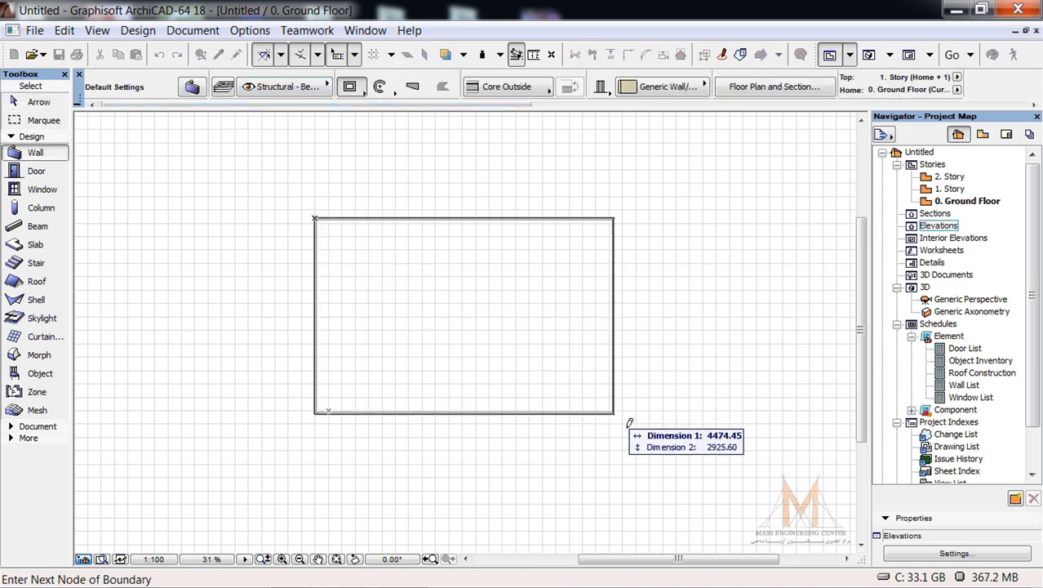
pyautogui.click(579, 392)
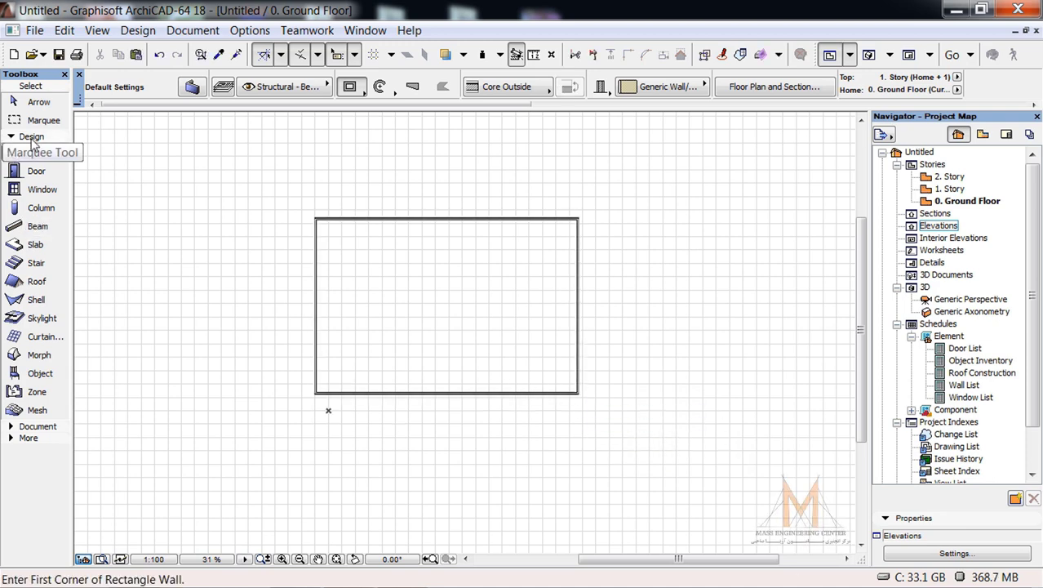
# Place seven scattered columns inside the left half of the wall rectangle.
pyautogui.click(36, 209)
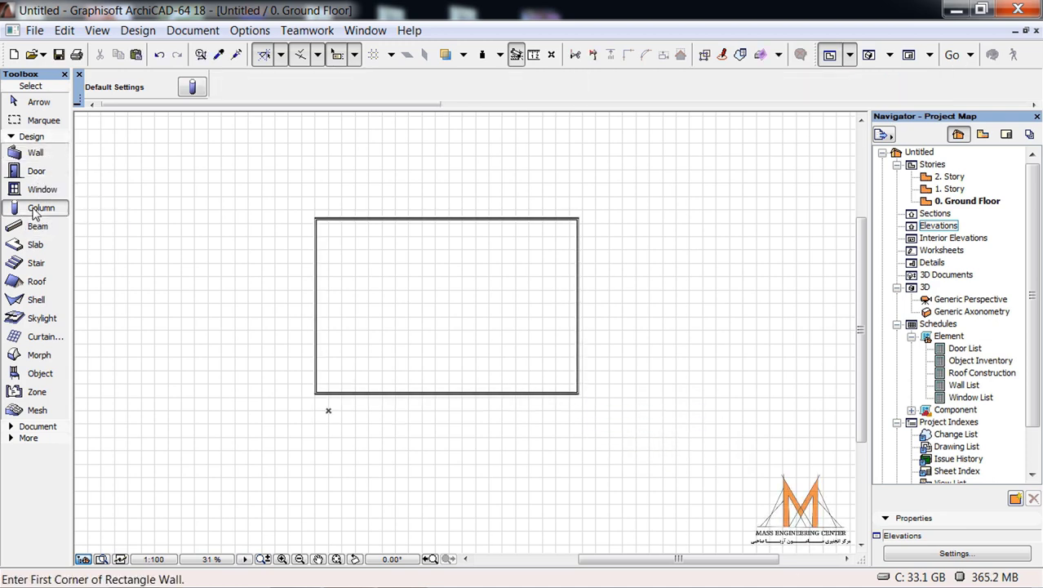
pyautogui.click(328, 227)
pyautogui.click(437, 237)
pyautogui.click(366, 264)
pyautogui.click(431, 265)
pyautogui.click(414, 292)
pyautogui.click(416, 327)
pyautogui.click(380, 329)
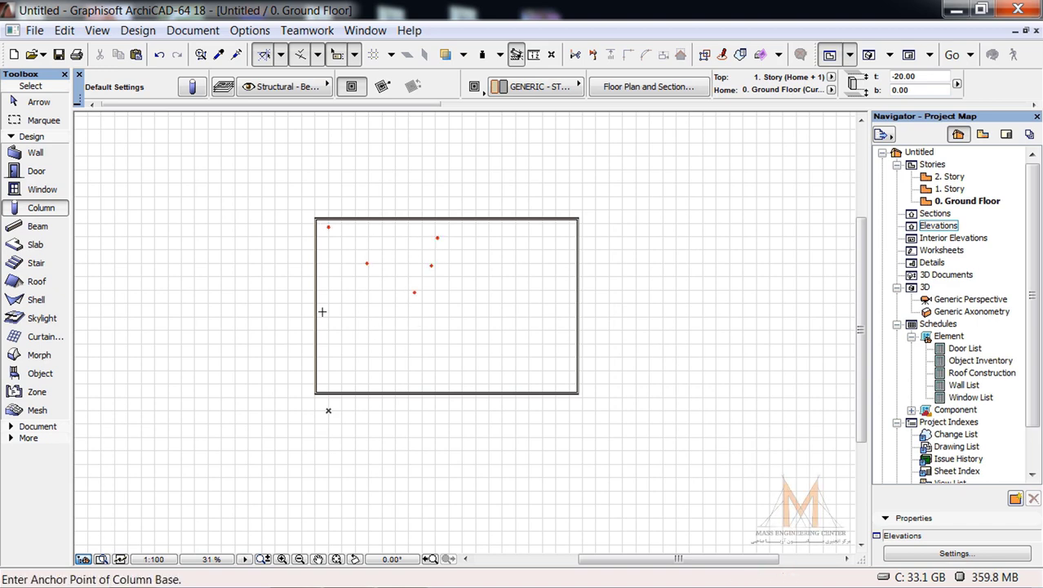
# Draw two crossing beams inside the right half of the wall rectangle and one slightly sloped beam above the enclosure.
pyautogui.click(37, 226)
pyautogui.click(493, 261)
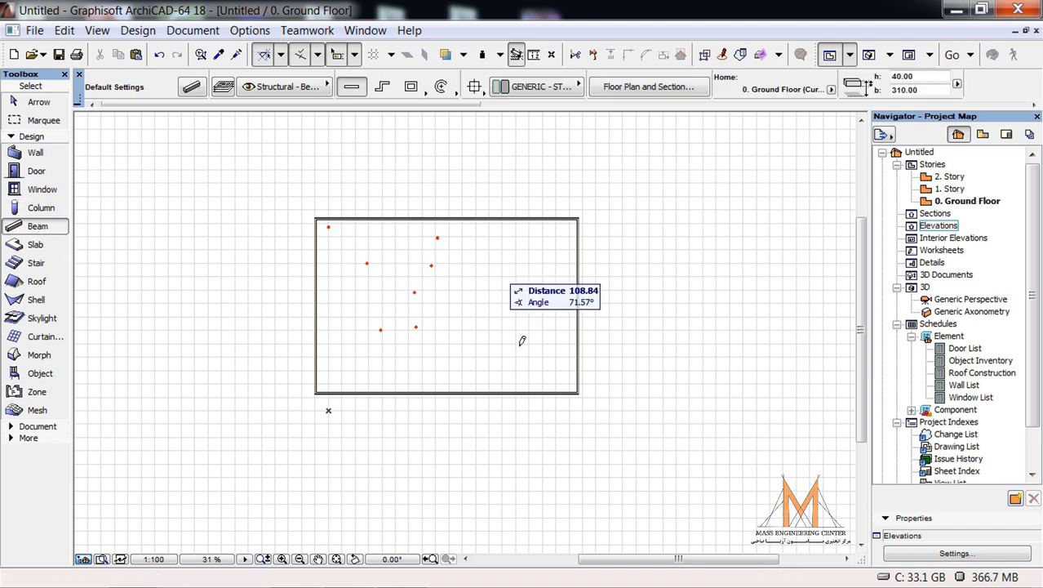
pyautogui.click(529, 331)
pyautogui.click(539, 250)
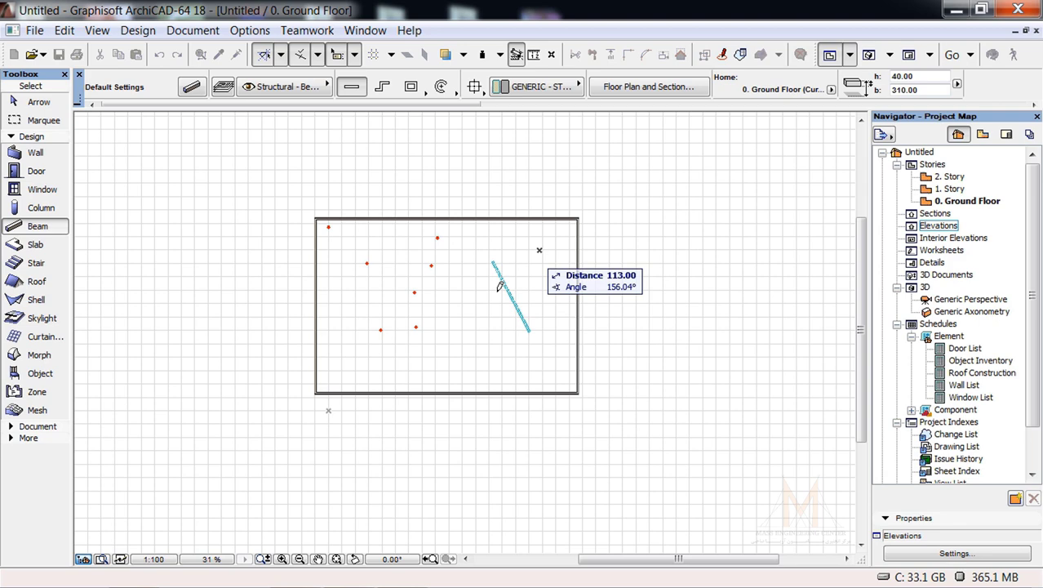
pyautogui.click(464, 317)
pyautogui.click(363, 181)
pyautogui.click(470, 172)
pyautogui.press('shift')
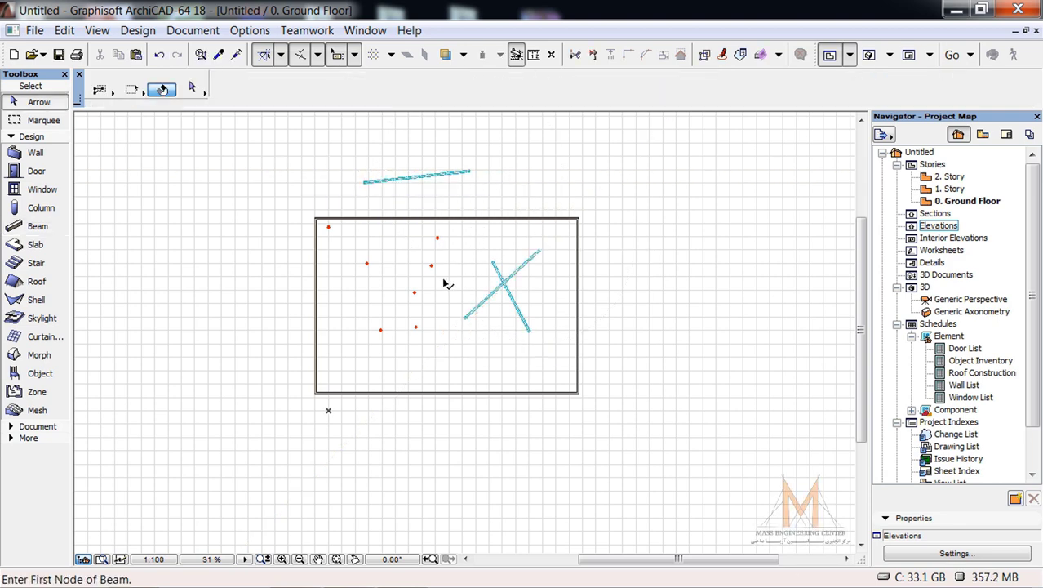
# Draw a long, narrow rectangular slab inside the enclosure near its lower wall.
pyautogui.scroll(1, 468, 255)
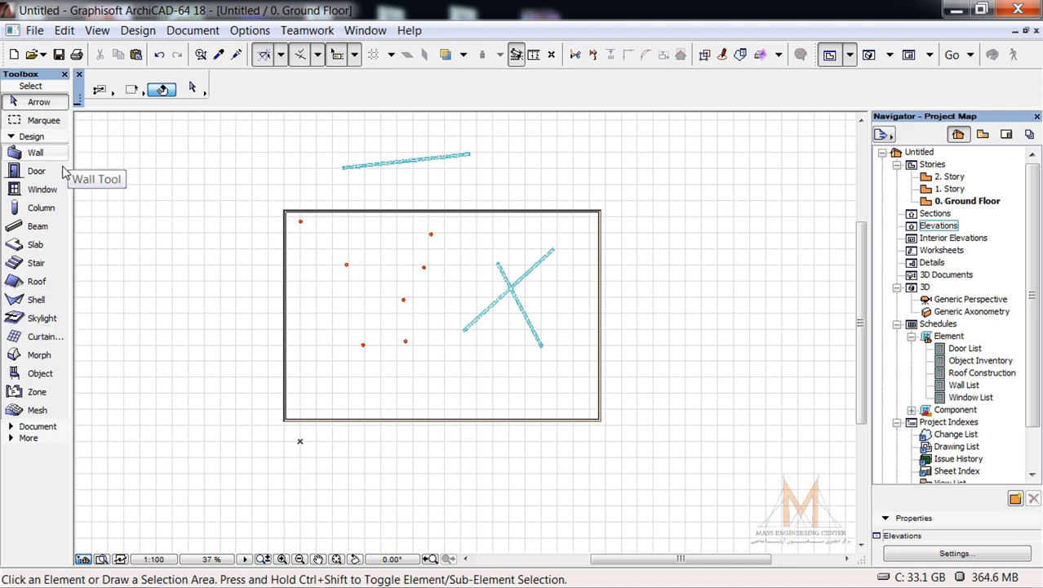
pyautogui.click(35, 251)
pyautogui.click(515, 374)
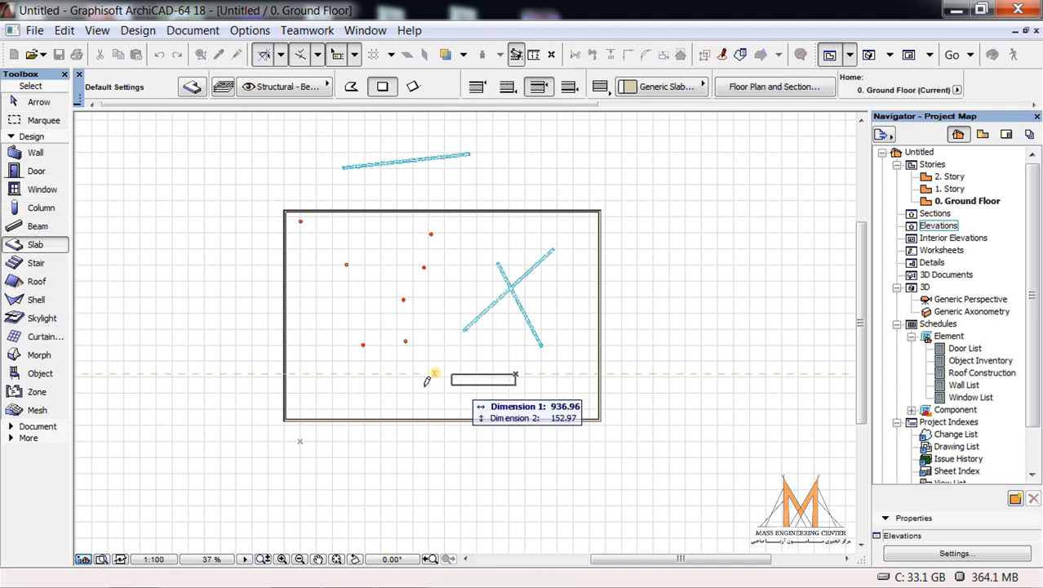
pyautogui.click(348, 410)
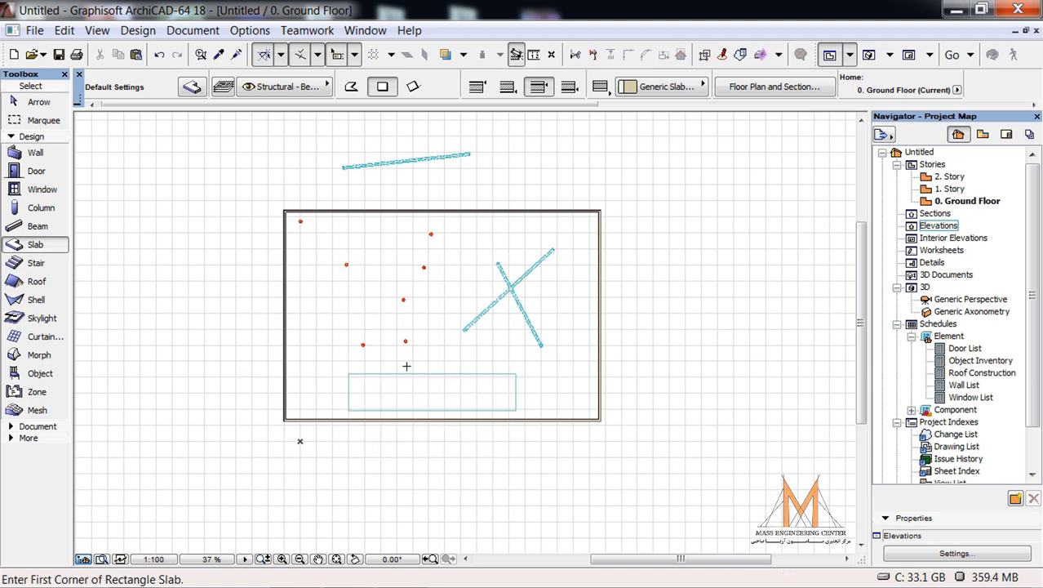
pyautogui.press('Escape')
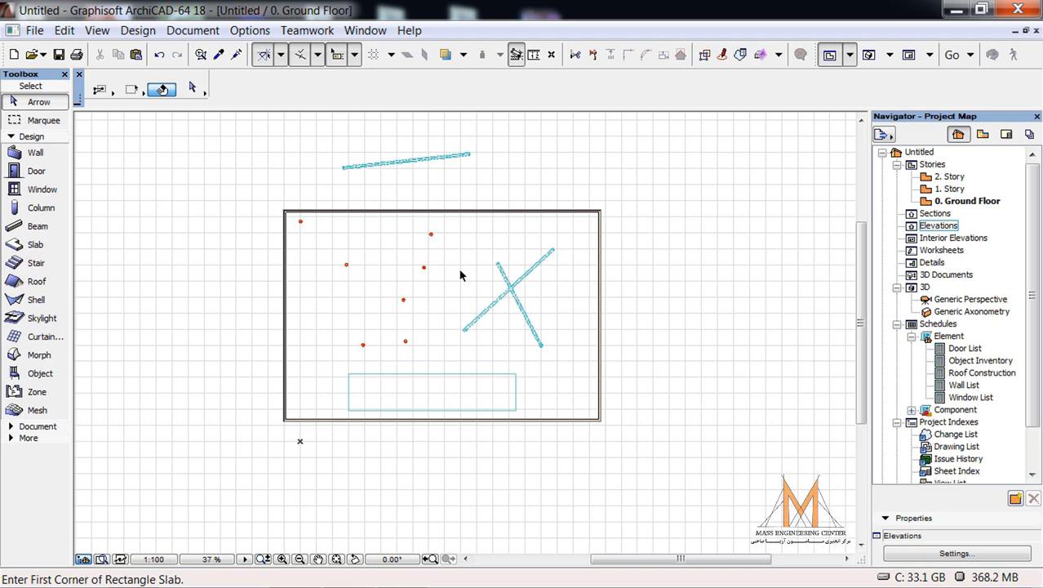
# Open Find & Select and set the Element Type criterion to Column.
pyautogui.click(200, 55)
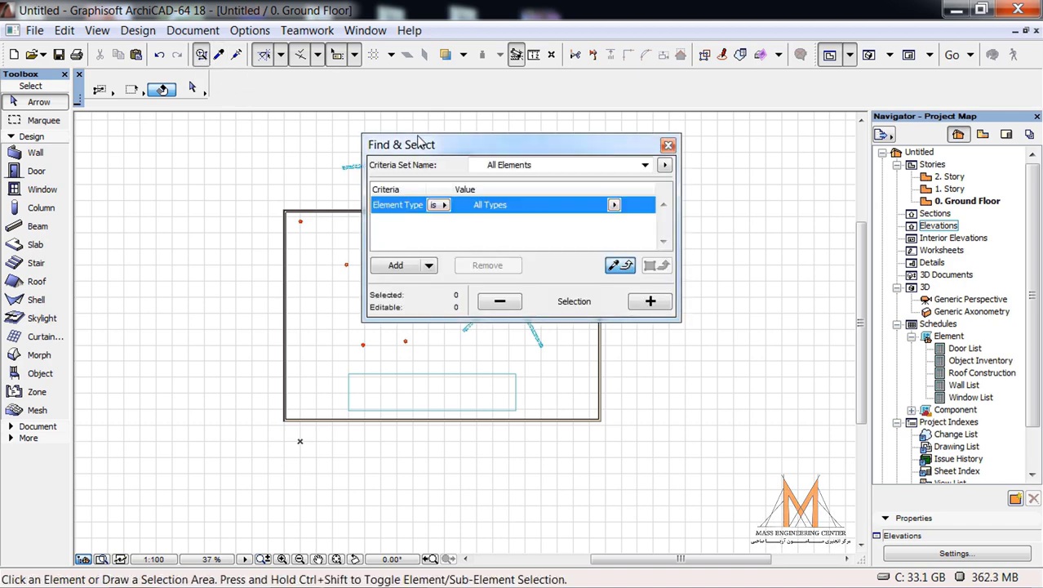
pyautogui.moveTo(438, 147); pyautogui.dragTo(342, 100)
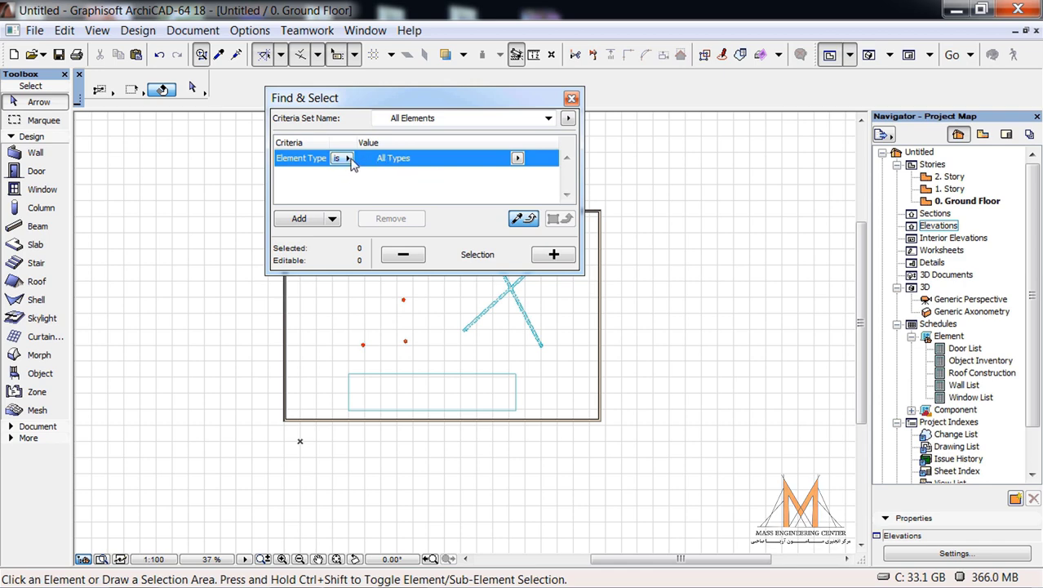
pyautogui.click(348, 160)
pyautogui.click(372, 159)
pyautogui.click(516, 158)
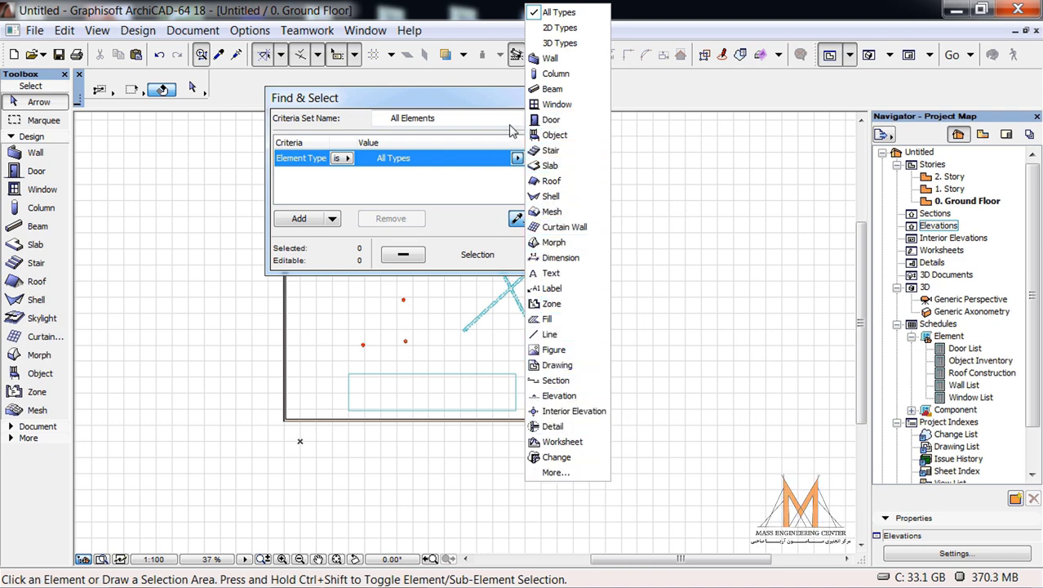
pyautogui.click(544, 75)
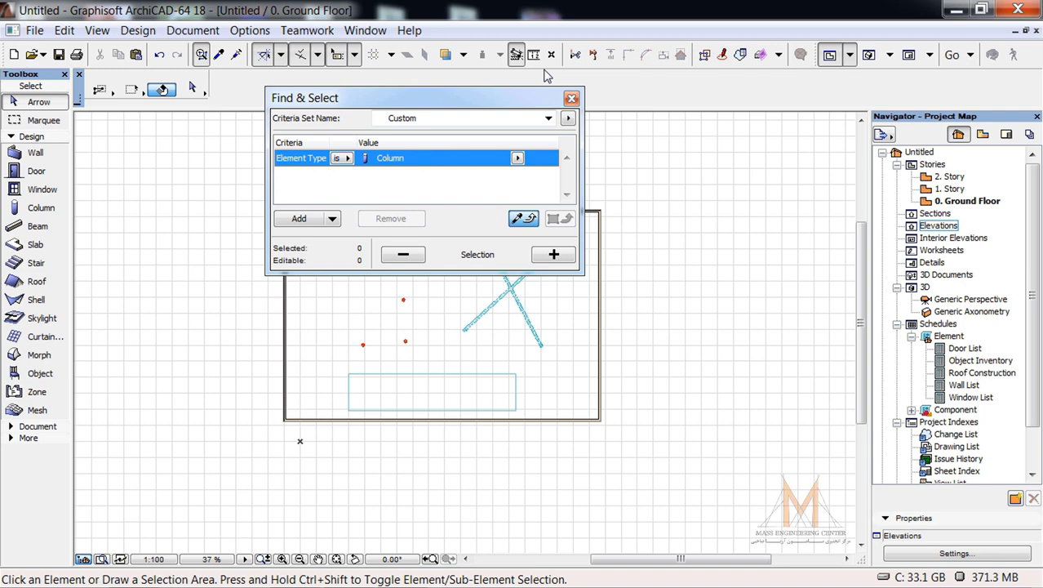
# Move the Find & Select dialog off the columns and add all matching columns to the selection, removing and re-adding them once.
pyautogui.click(432, 117)
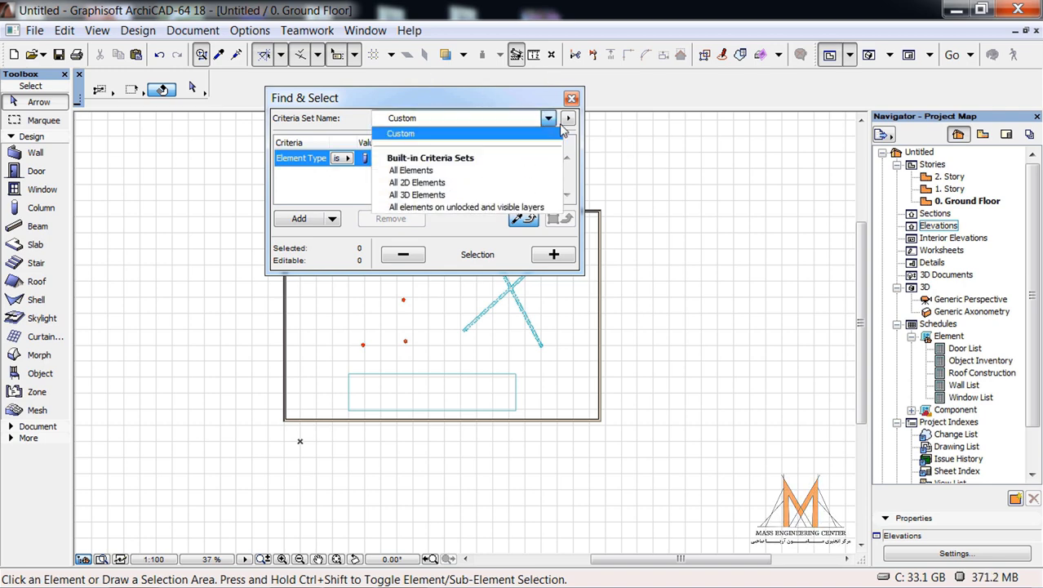
pyautogui.click(475, 99)
pyautogui.moveTo(422, 101); pyautogui.dragTo(734, 151)
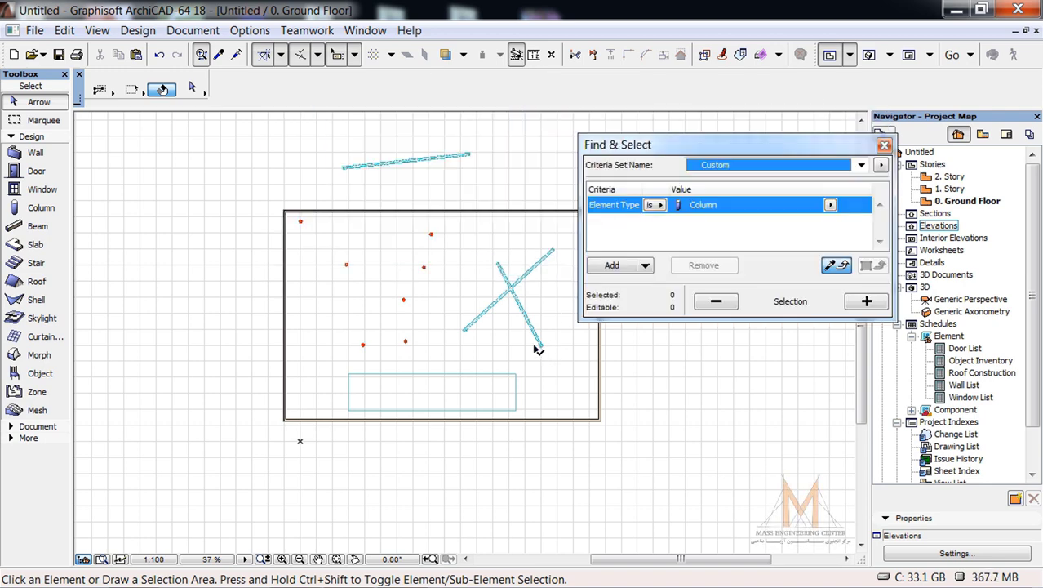
pyautogui.scroll(4, 433, 282)
pyautogui.scroll(1, 156, 258)
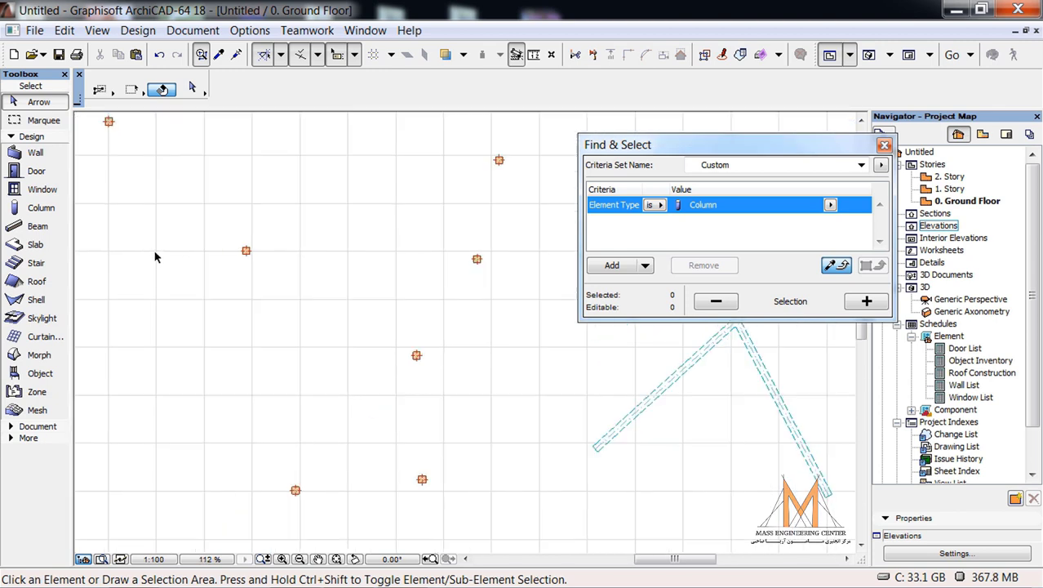
pyautogui.click(866, 301)
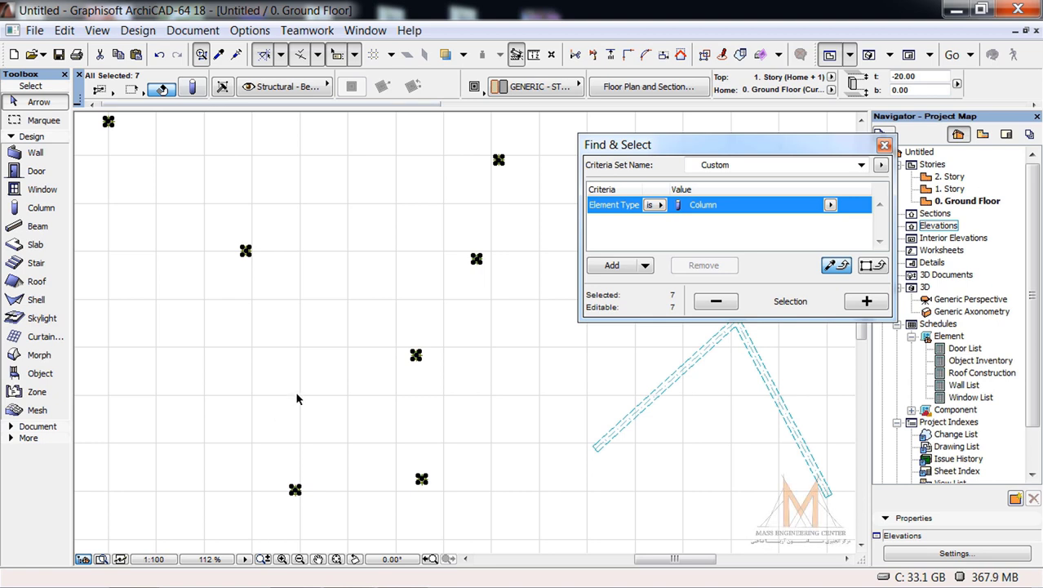
pyautogui.click(716, 303)
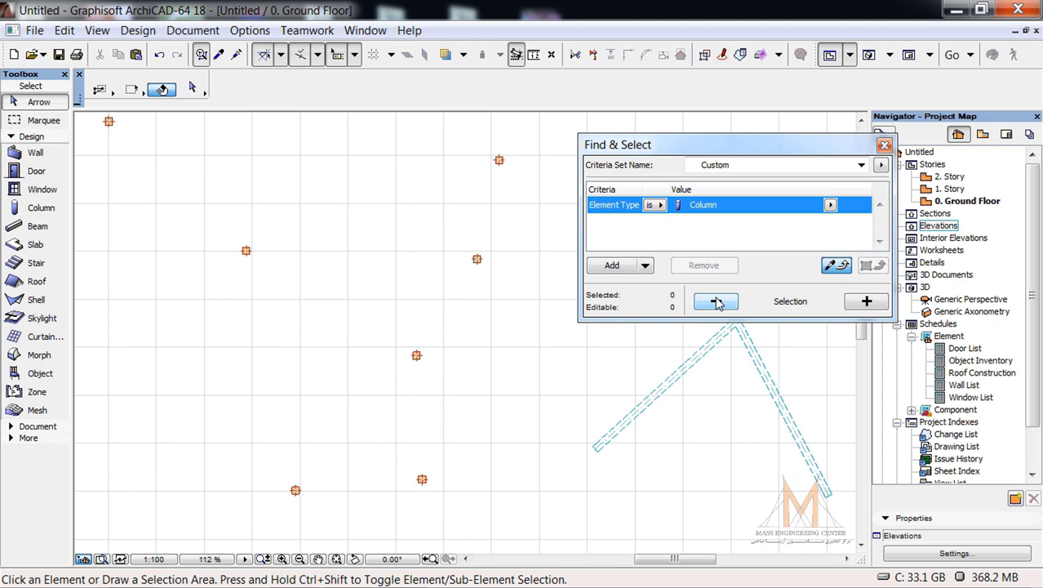
pyautogui.click(867, 301)
# Exclude the two leftmost columns in the upper part of the enclosure from the selection.
pyautogui.scroll(-2, 268, 188)
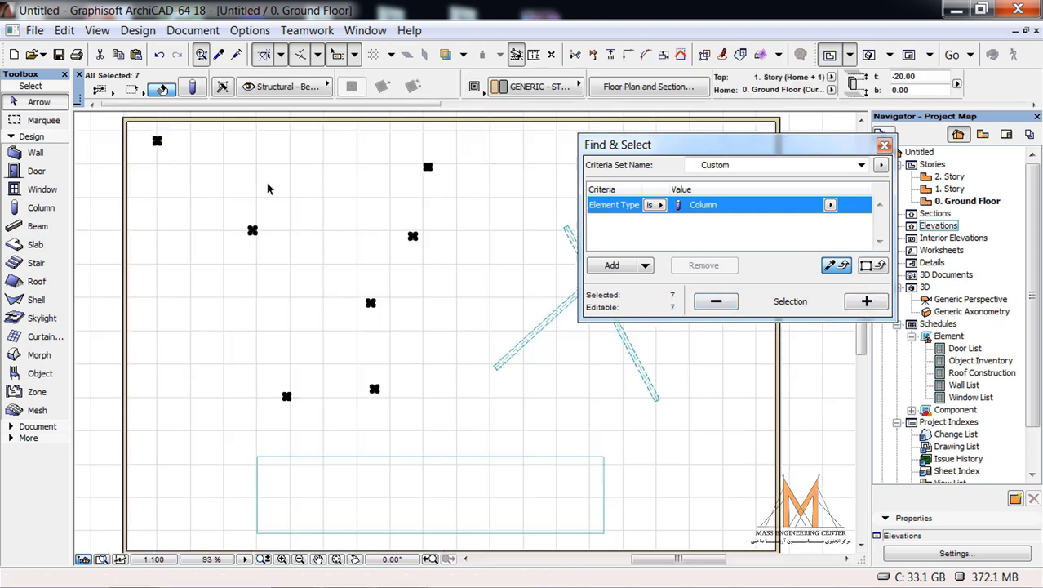
pyautogui.scroll(-1, 267, 188)
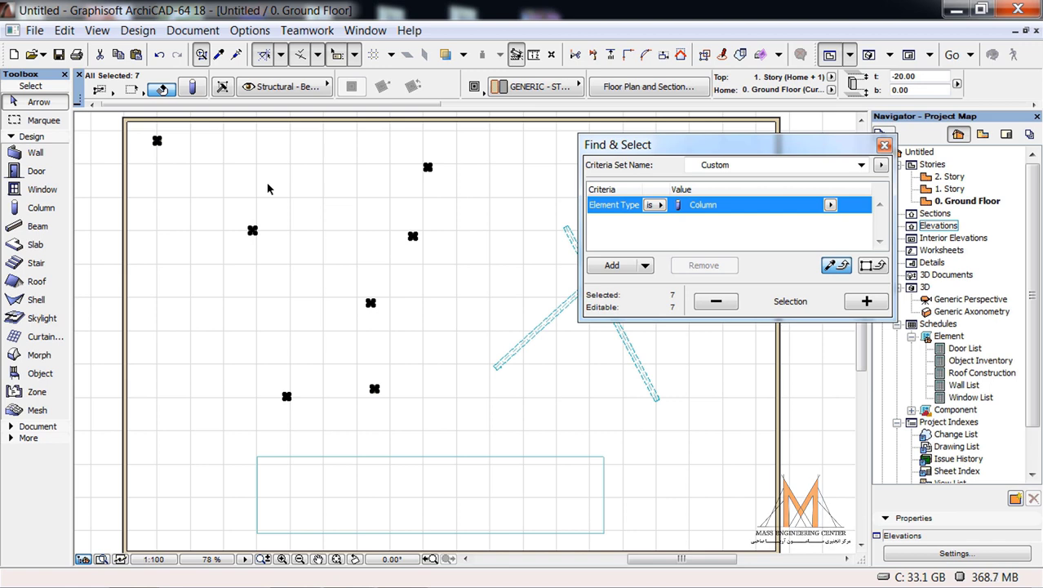
pyautogui.keyDown('shift'); pyautogui.click(252, 231); pyautogui.keyUp('shift')
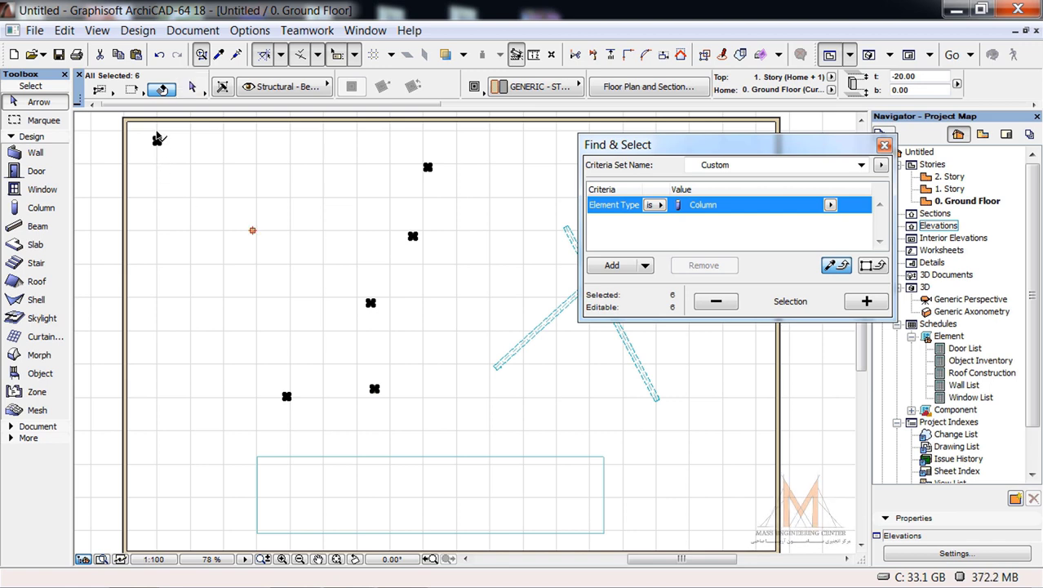
pyautogui.keyDown('shift'); pyautogui.click(158, 140); pyautogui.keyUp('shift')
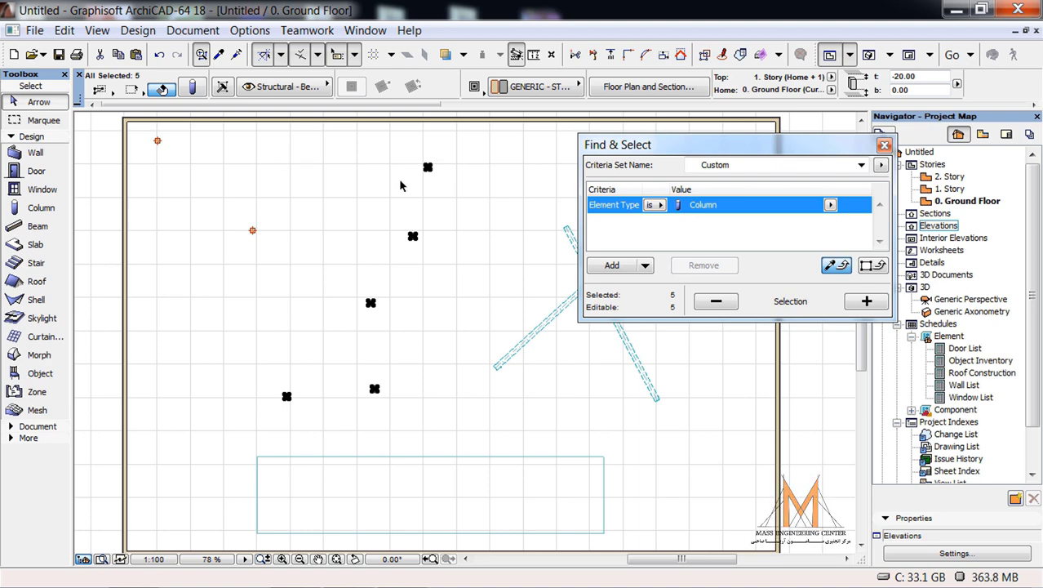
# Set both core dimensions of the five selected columns to 35 in Column Selection Settings, and deselect them.
pyautogui.rightClick(428, 168)
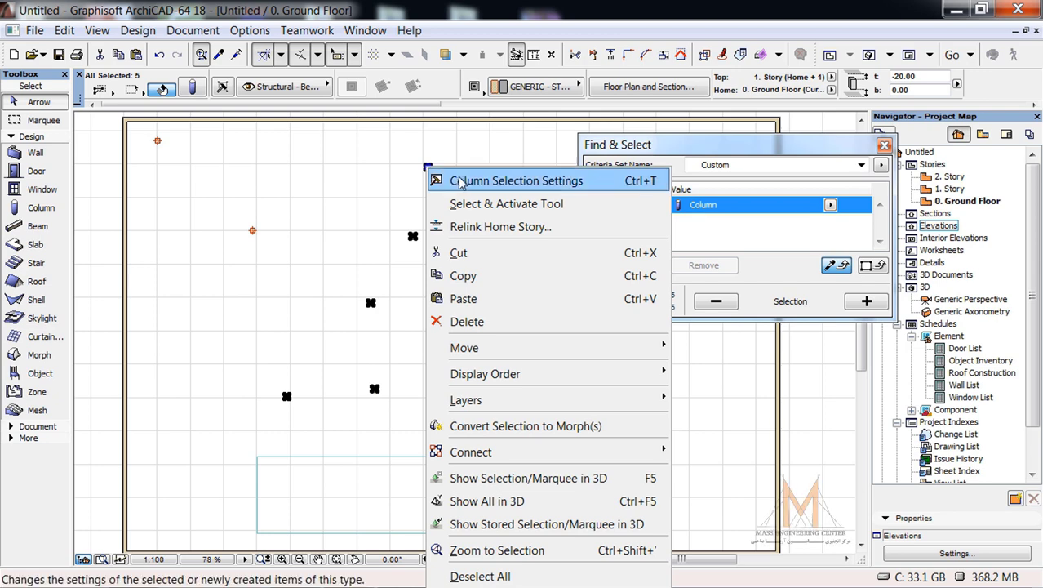
pyautogui.click(466, 182)
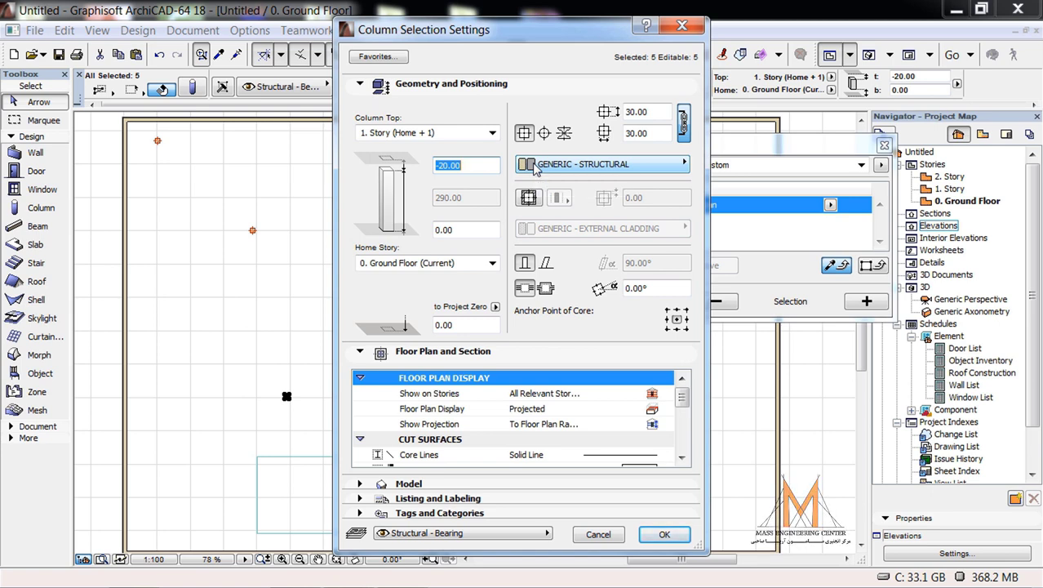
pyautogui.click(644, 111)
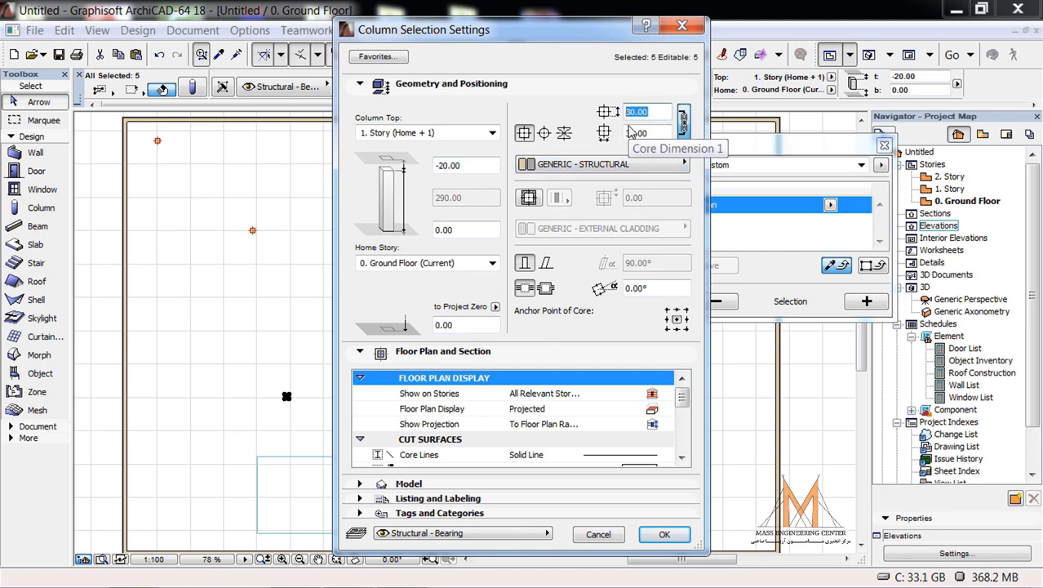
pyautogui.write('35')
pyautogui.click(657, 133)
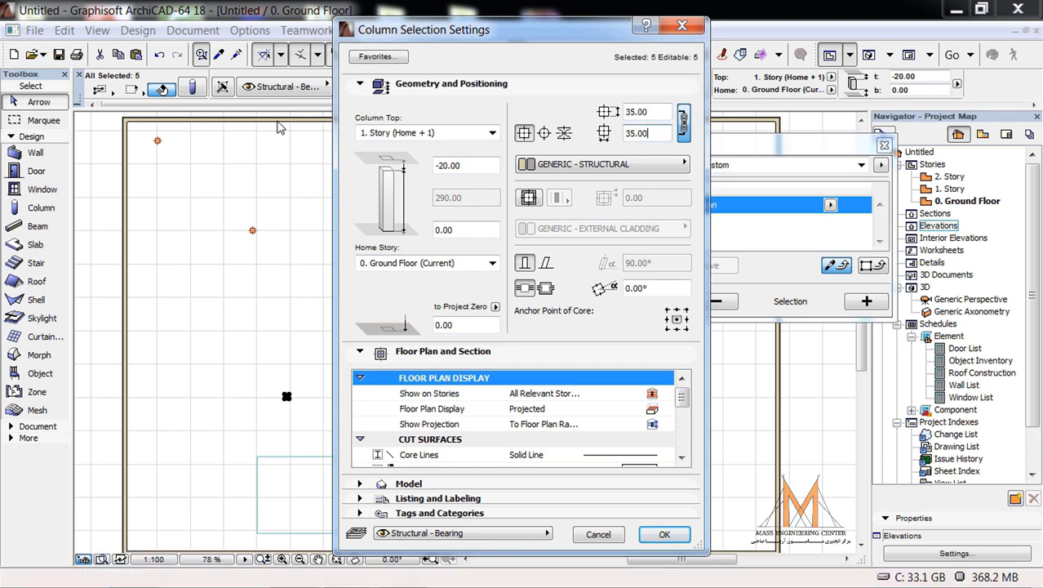
pyautogui.click(664, 534)
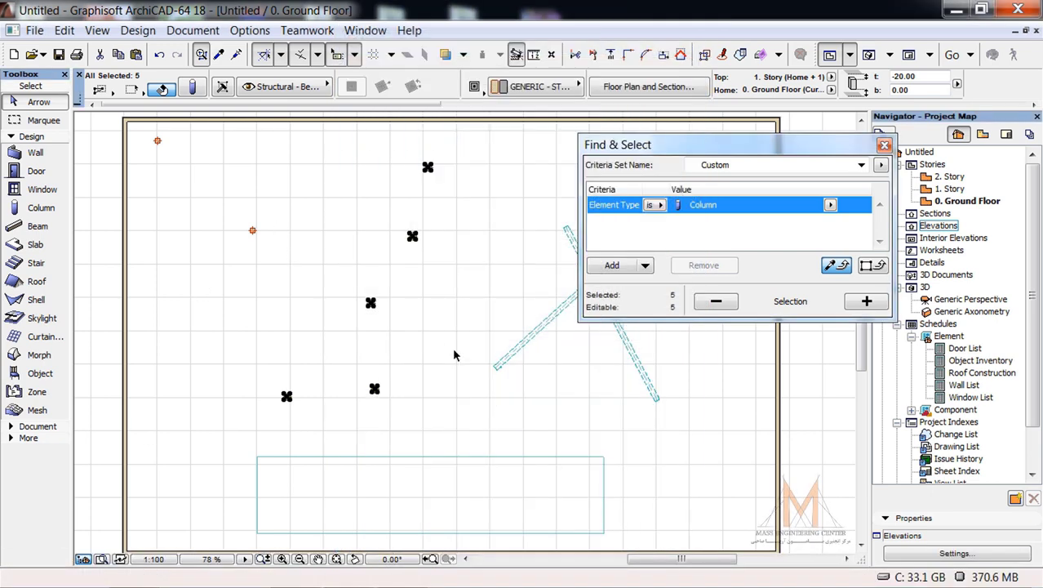
pyautogui.click(432, 319)
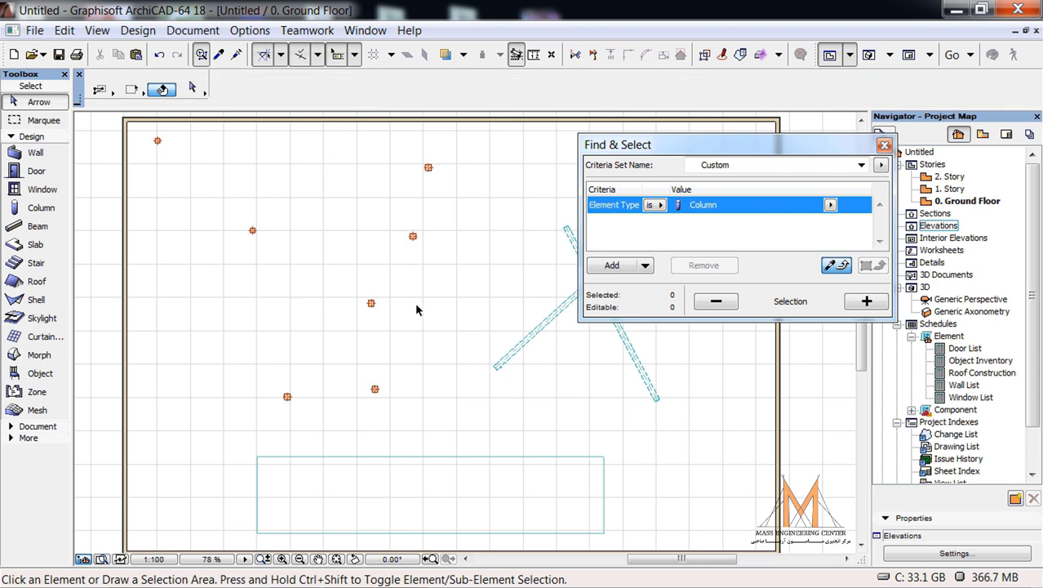
pyautogui.scroll(1, 413, 236)
pyautogui.scroll(1, 401, 249)
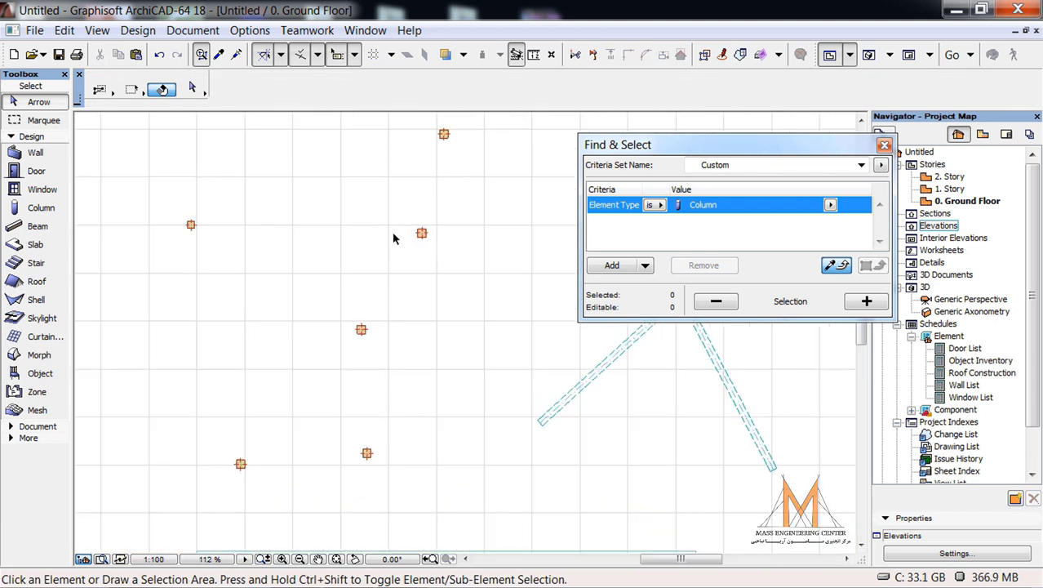
pyautogui.moveTo(423, 234)
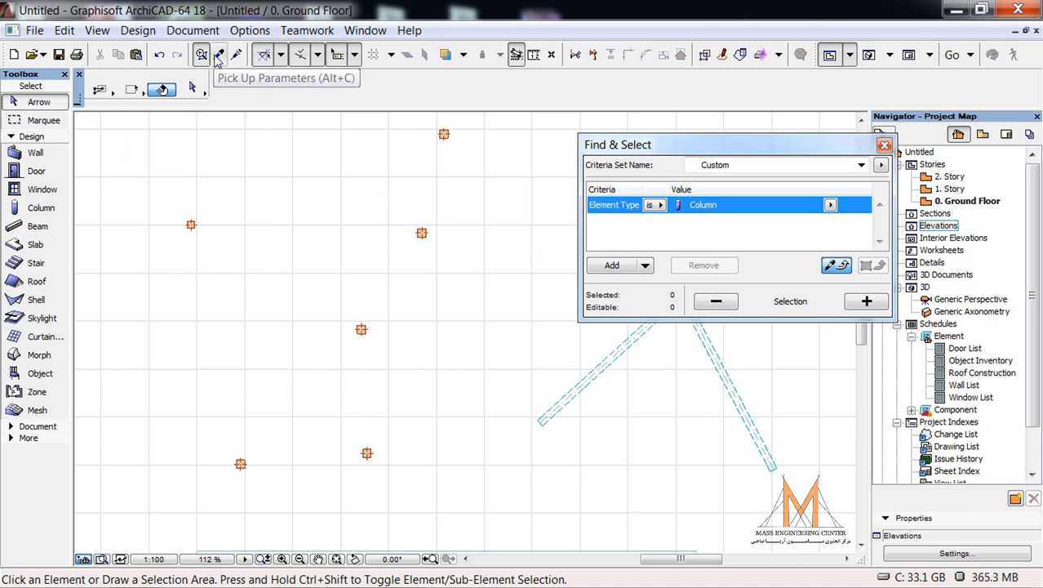
pyautogui.scroll(-3, 287, 386)
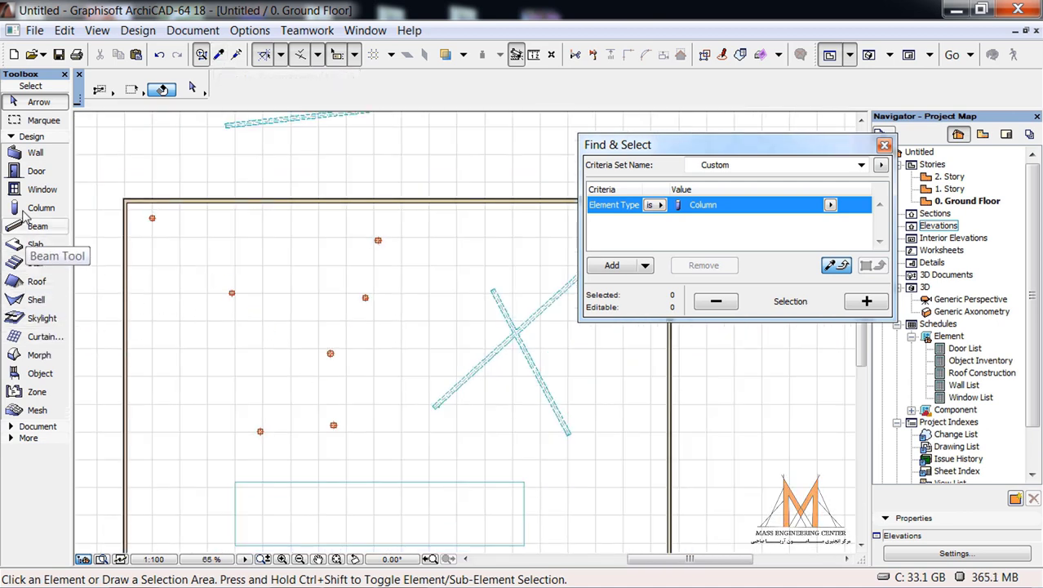
# Place a 90 × 210 Door 18 in the enclosure's upper wall and close Find & Select.
pyautogui.click(24, 171)
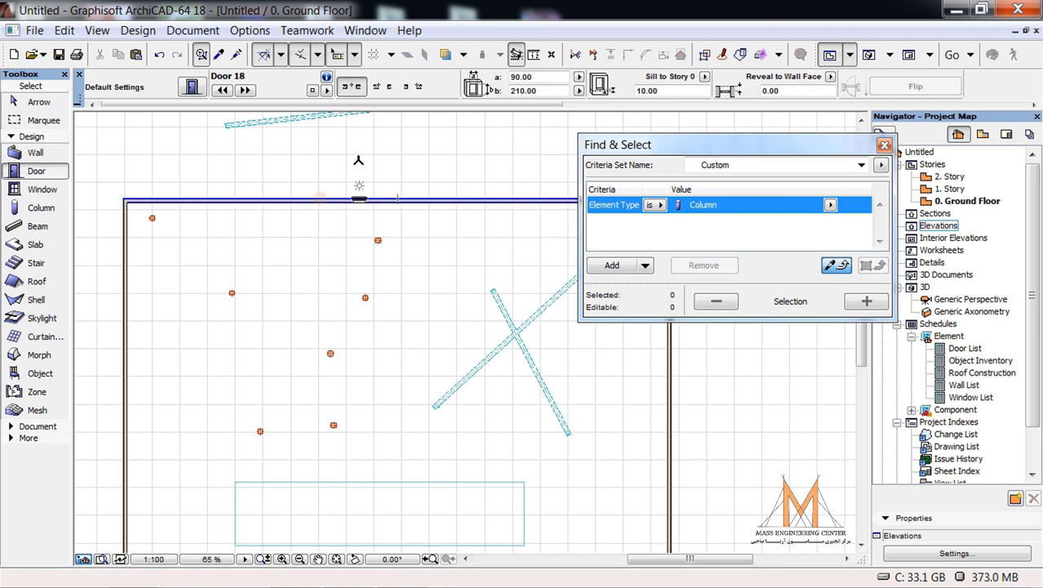
pyautogui.click(360, 201)
pyautogui.click(361, 202)
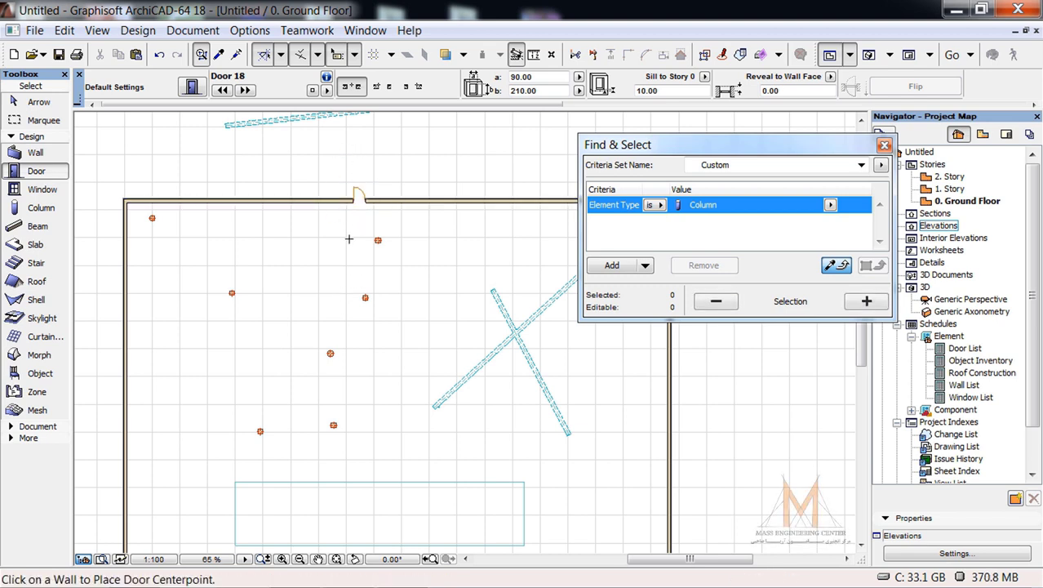
pyautogui.press('Escape')
pyautogui.scroll(2, 361, 209)
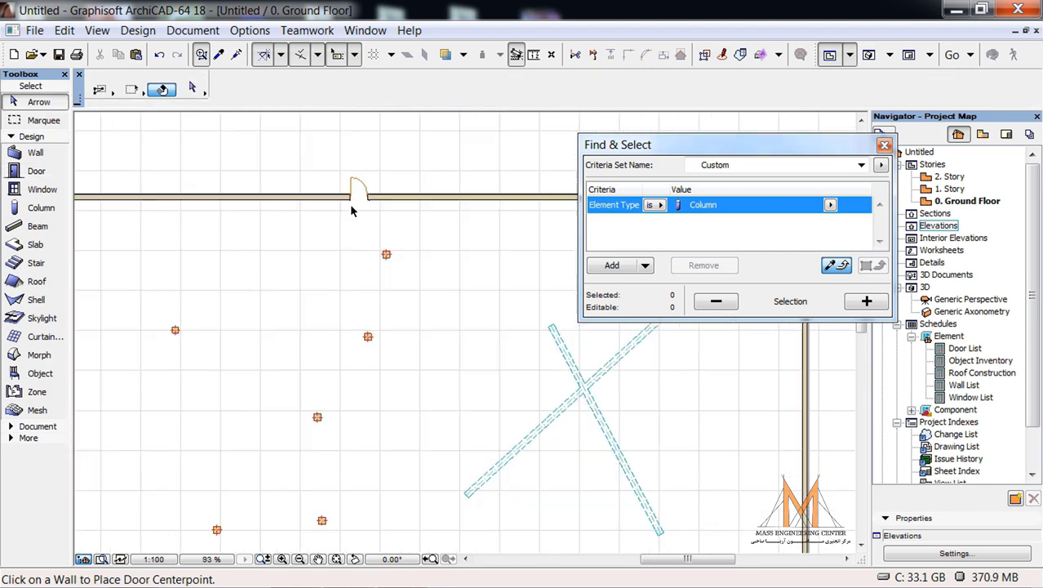
pyautogui.scroll(-2, 228, 216)
pyautogui.click(884, 145)
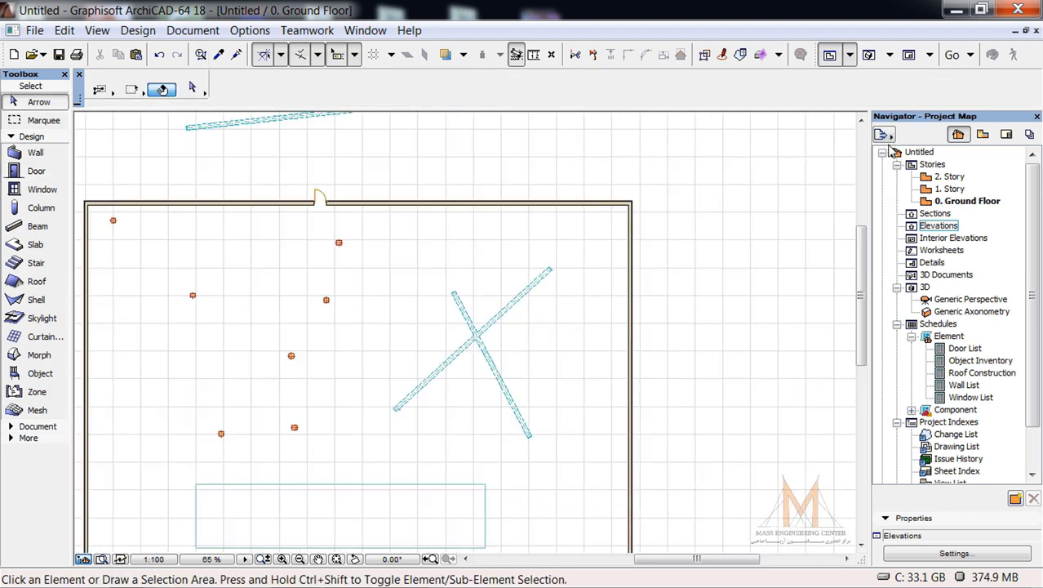
# Pick up the parameters of the door in the upper wall as the door defaults.
pyautogui.scroll(2, 320, 199)
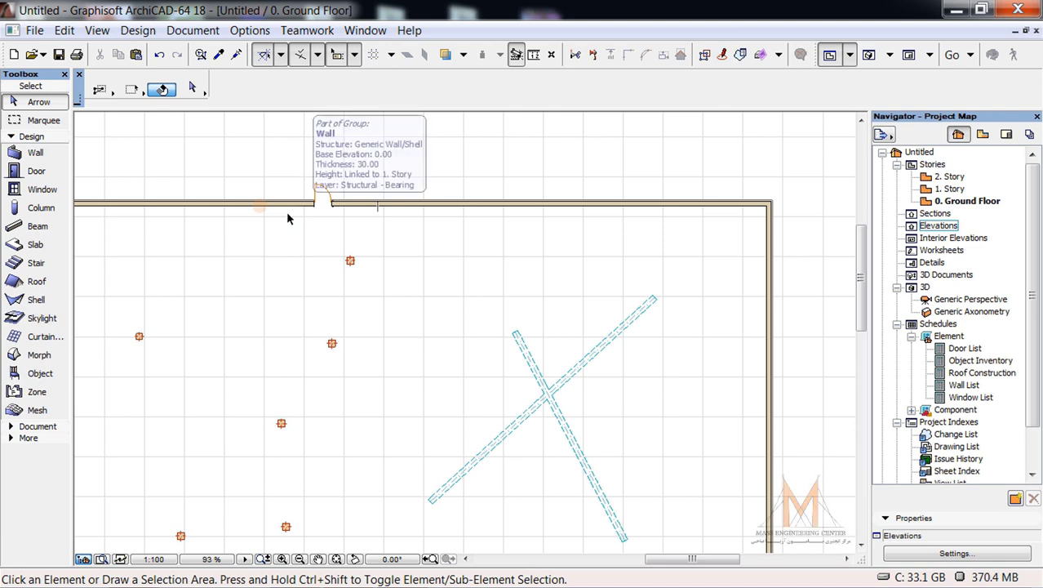
pyautogui.click(221, 57)
pyautogui.scroll(4, 319, 208)
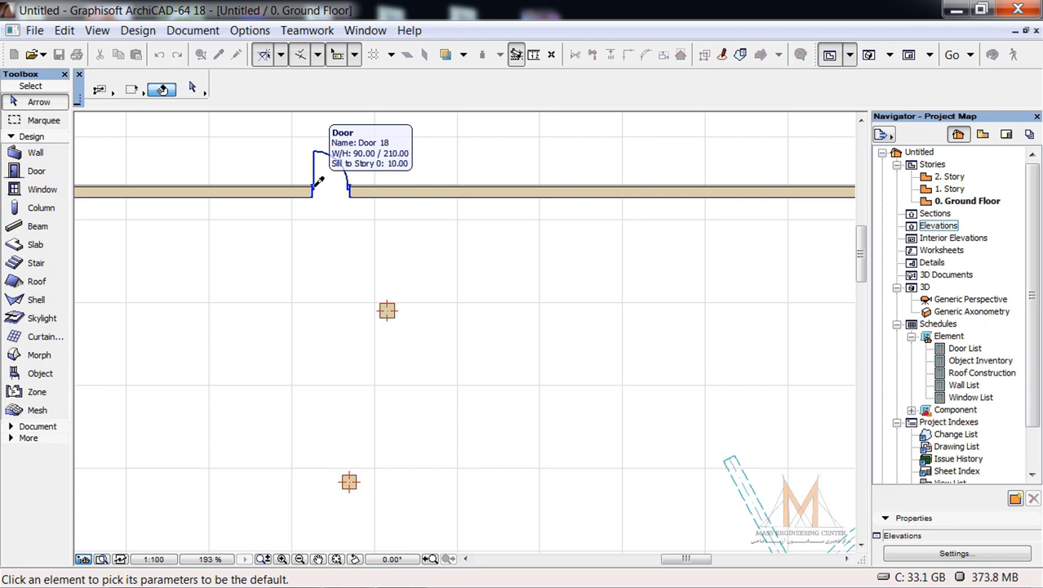
pyautogui.keyDown('alt'); pyautogui.click(315, 184); pyautogui.keyUp('alt')
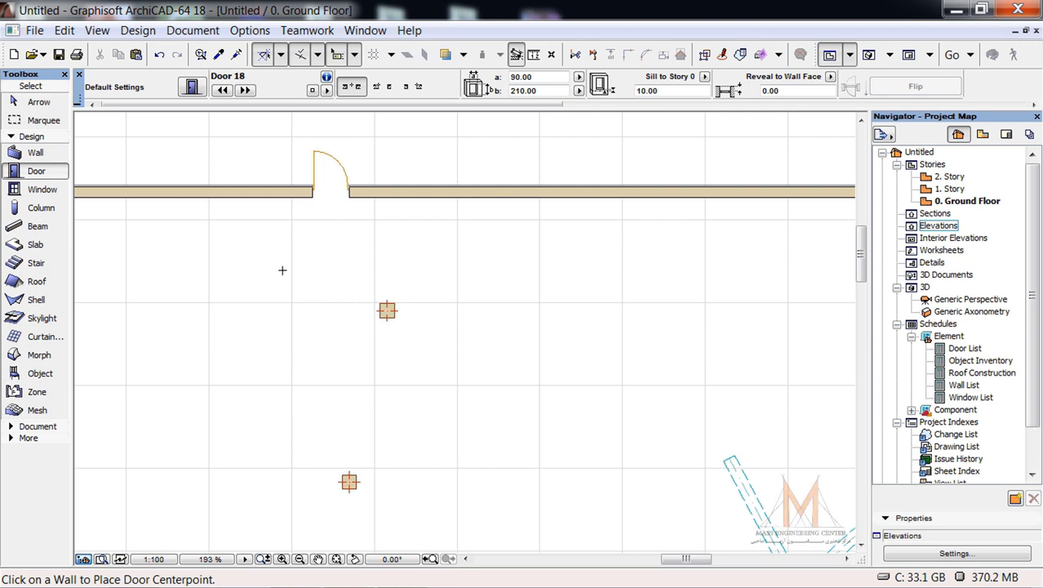
# Place a second door with the picked-up settings in the enclosure's right wall near the upper corner, opening outward.
pyautogui.scroll(-2, 277, 266)
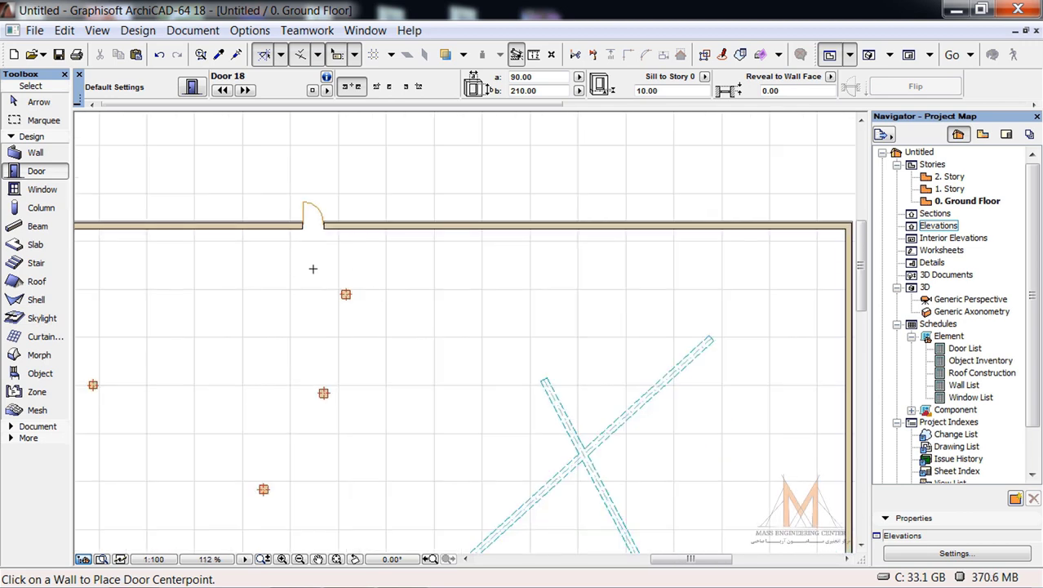
pyautogui.scroll(-2, 256, 175)
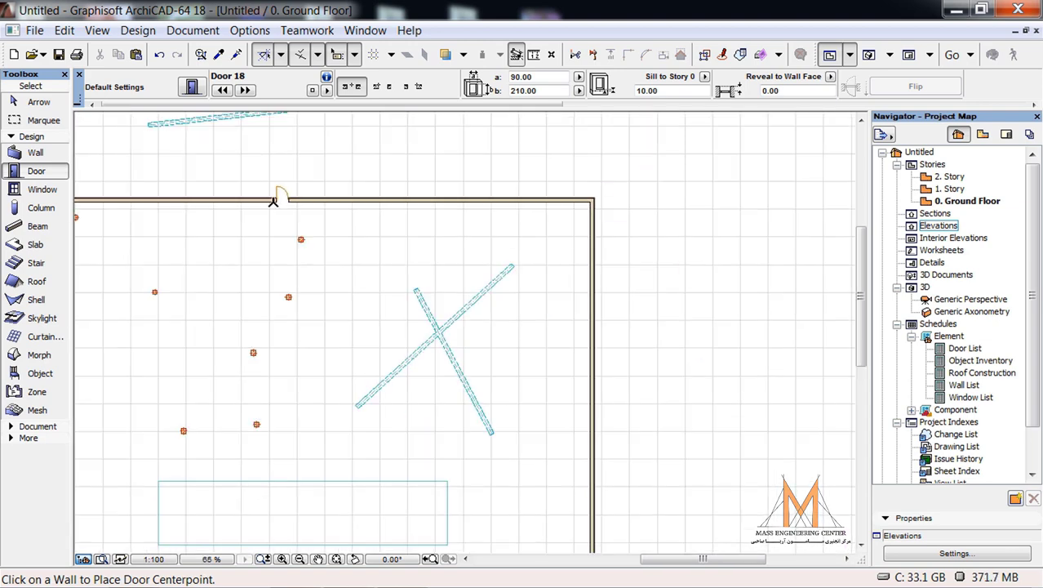
pyautogui.scroll(2, 571, 278)
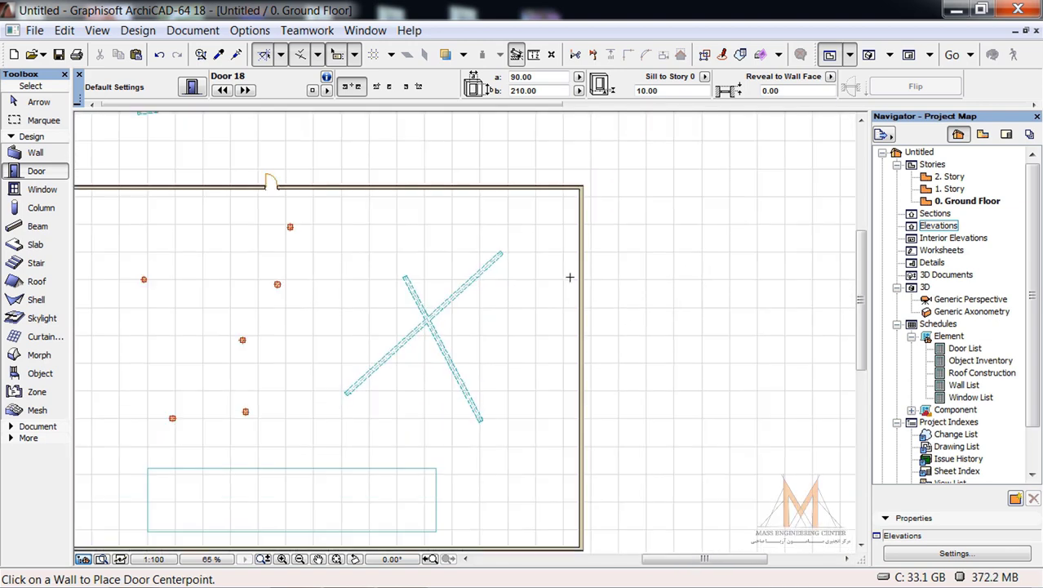
pyautogui.scroll(2, 574, 211)
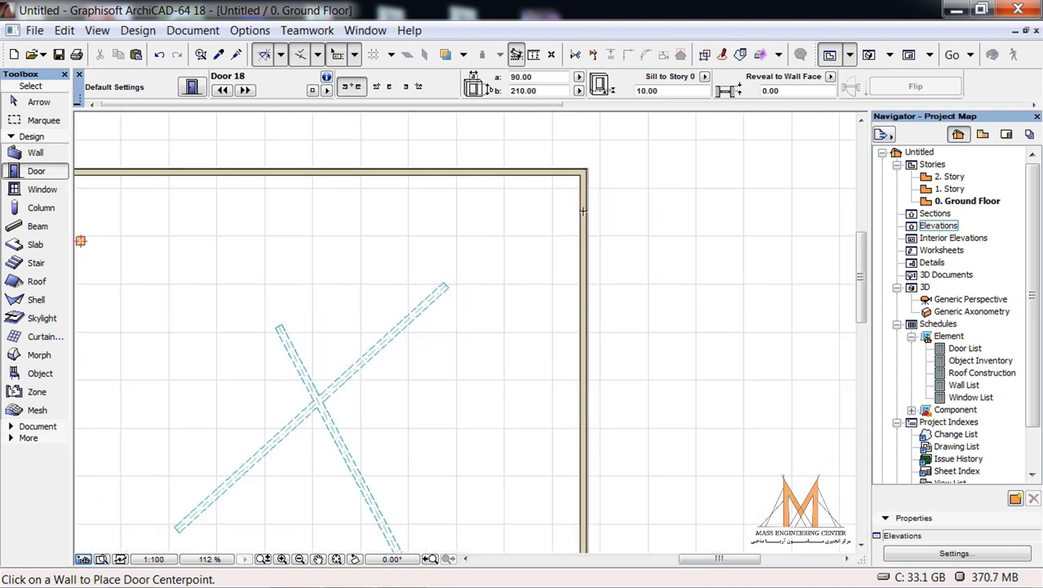
pyautogui.click(584, 212)
pyautogui.click(619, 216)
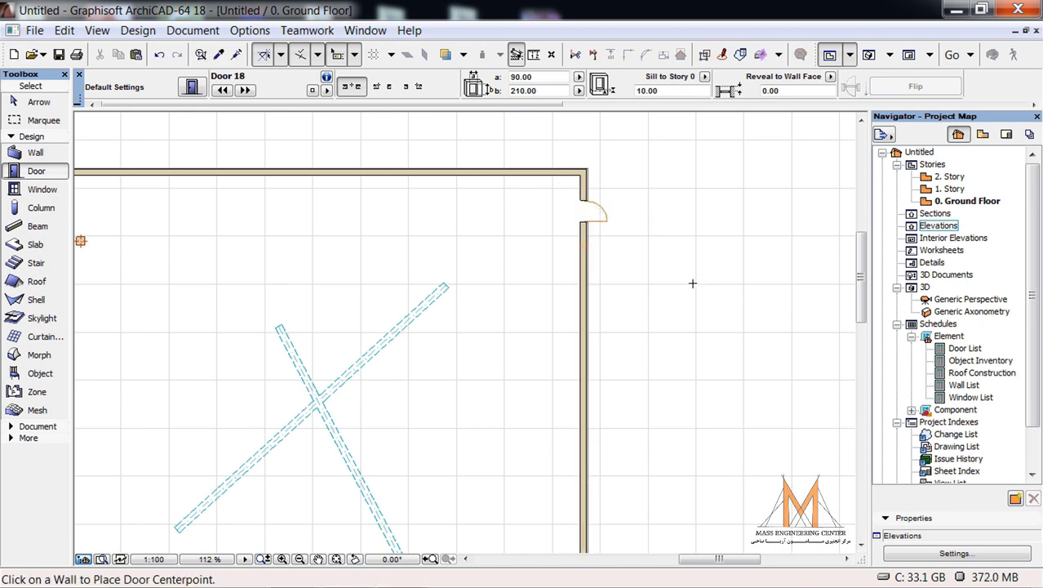
pyautogui.scroll(-1, 686, 226)
pyautogui.click(155, 179)
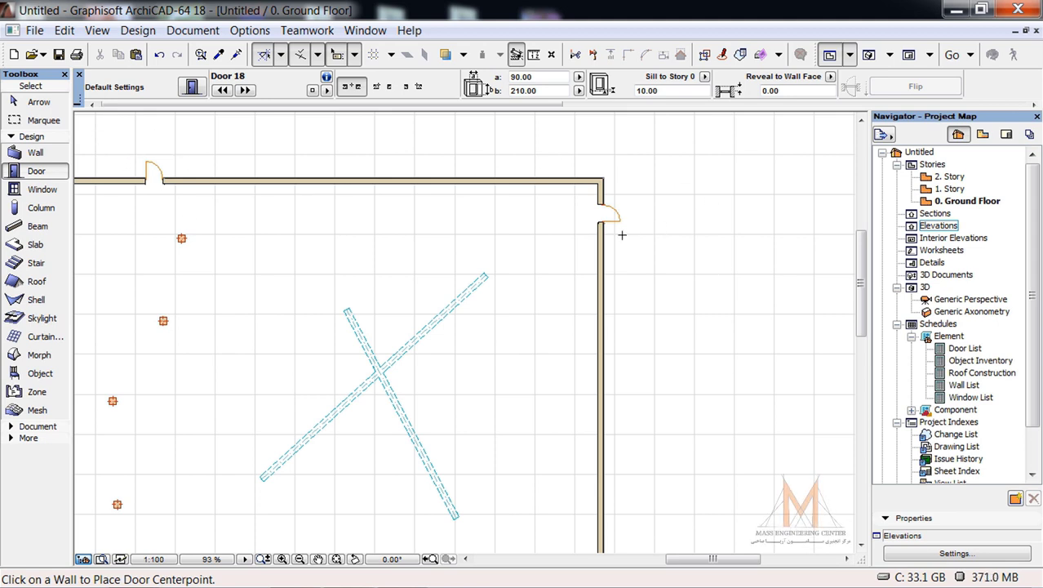
# Change the default door to Door with 2 Sidelights 18 and place one in the upper wall right of the first door.
pyautogui.scroll(-1, 388, 229)
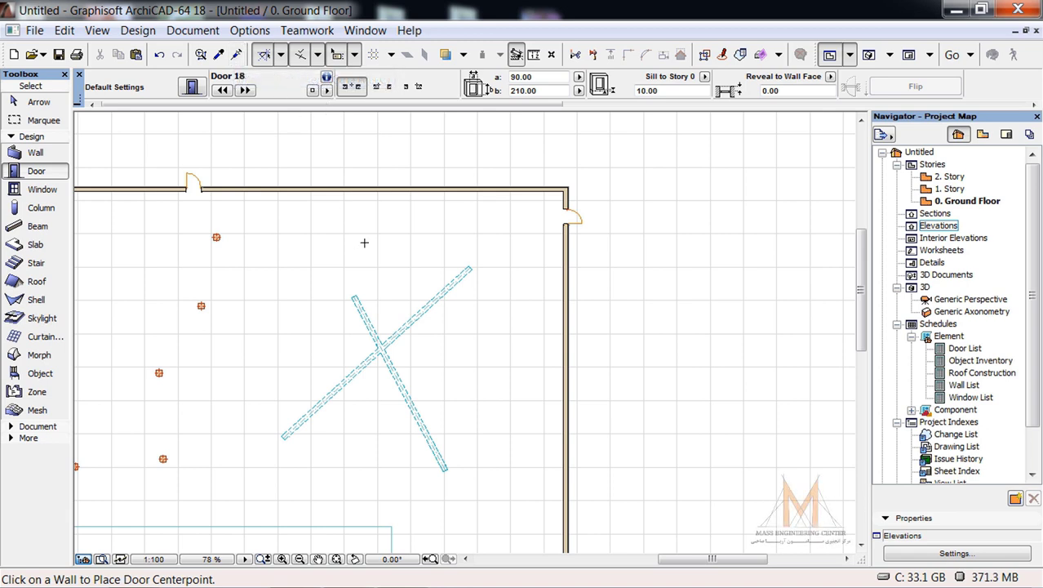
pyautogui.scroll(-2, 441, 208)
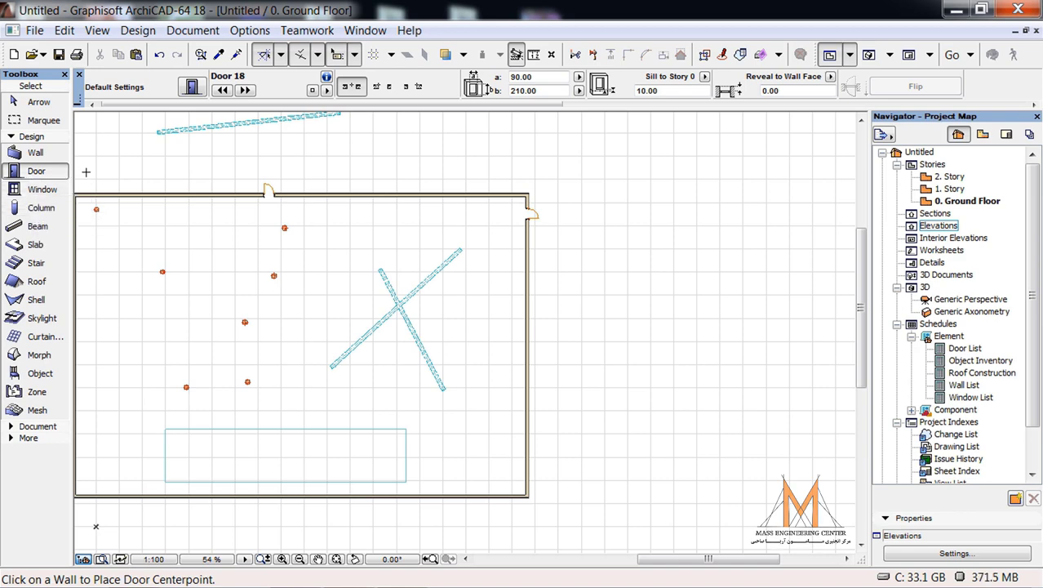
pyautogui.doubleClick(36, 172)
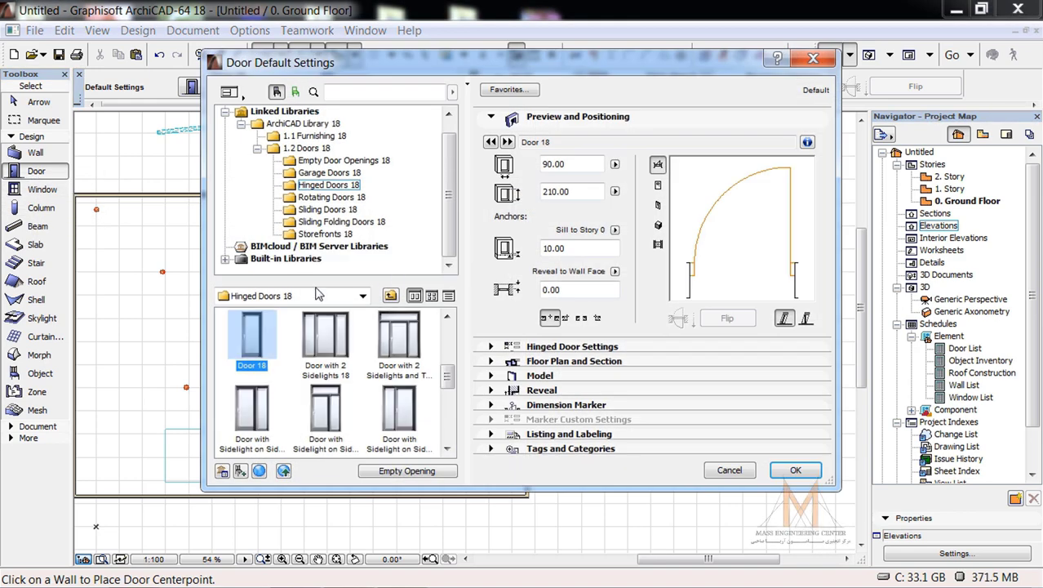
pyautogui.click(794, 470)
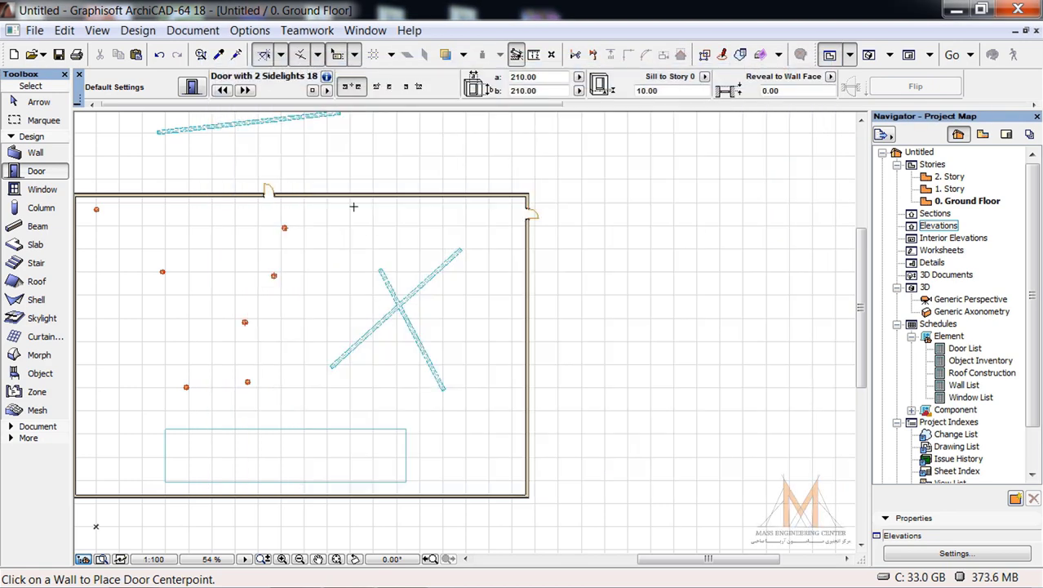
pyautogui.click(344, 179)
pyautogui.click(342, 177)
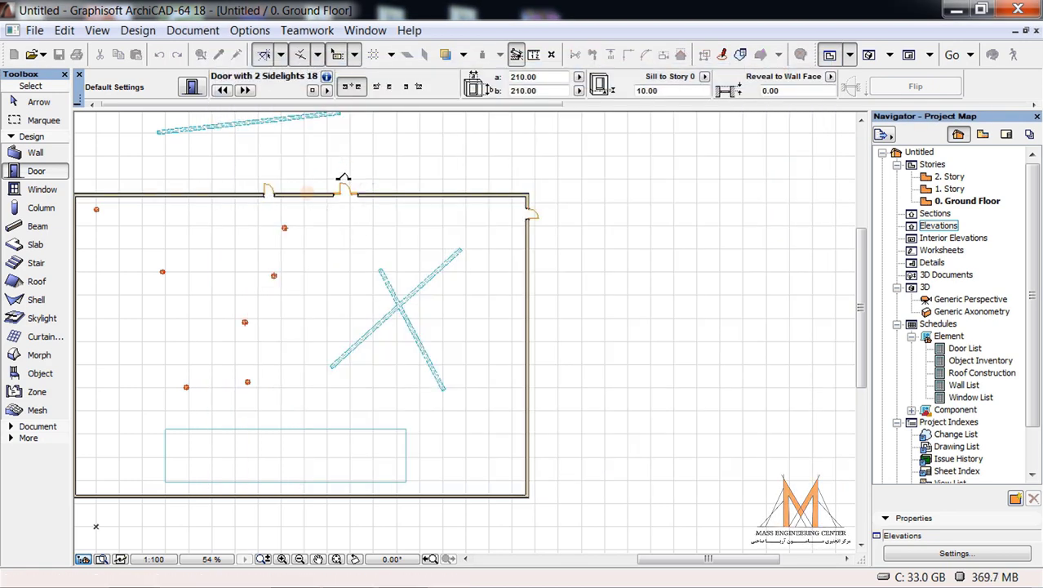
pyautogui.scroll(2, 344, 179)
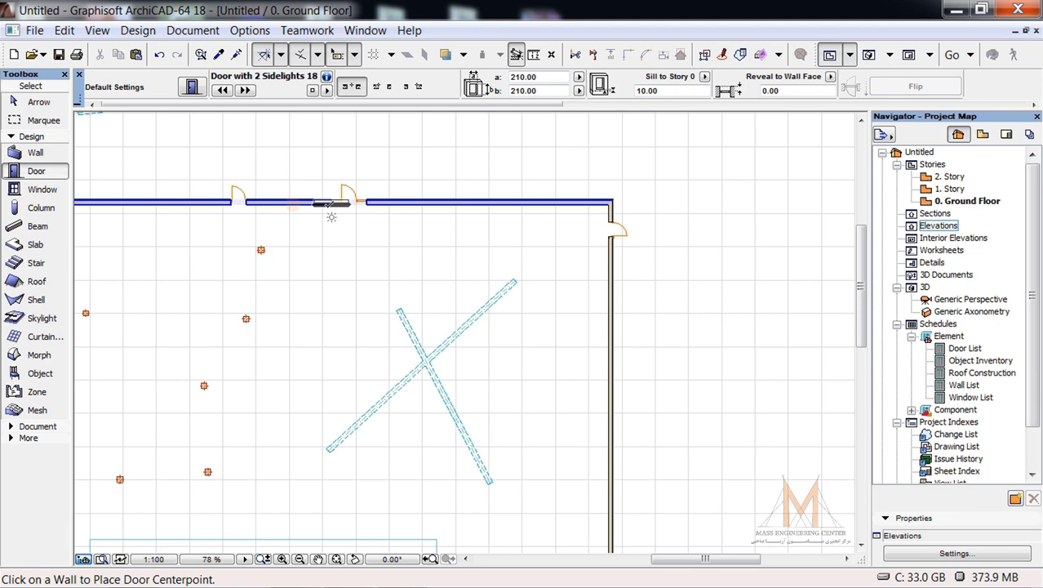
pyautogui.press('Escape')
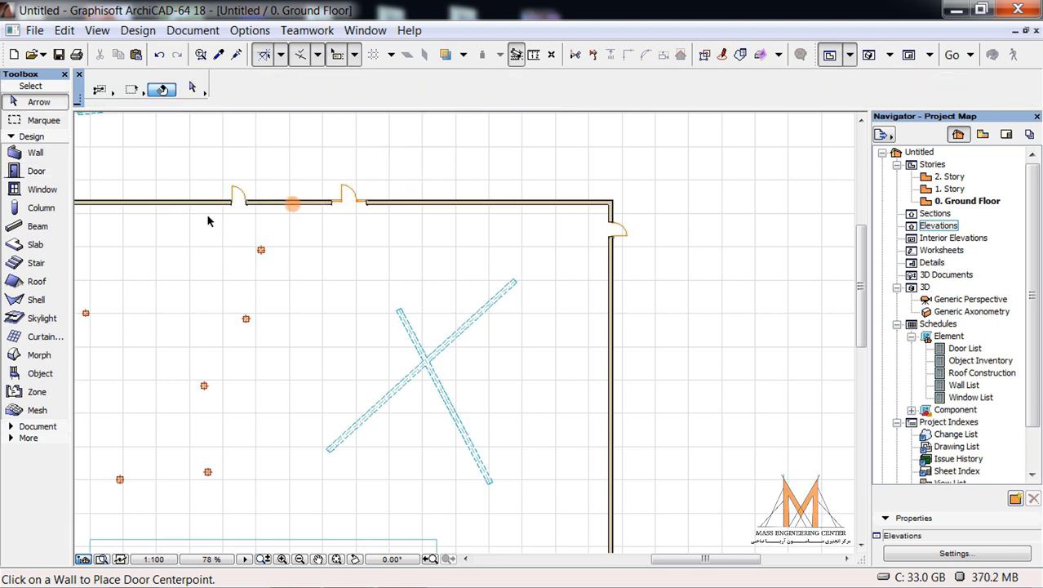
# Pick up the parameters of the door with sidelights and inject them into the first door in the upper wall.
pyautogui.scroll(2, 232, 202)
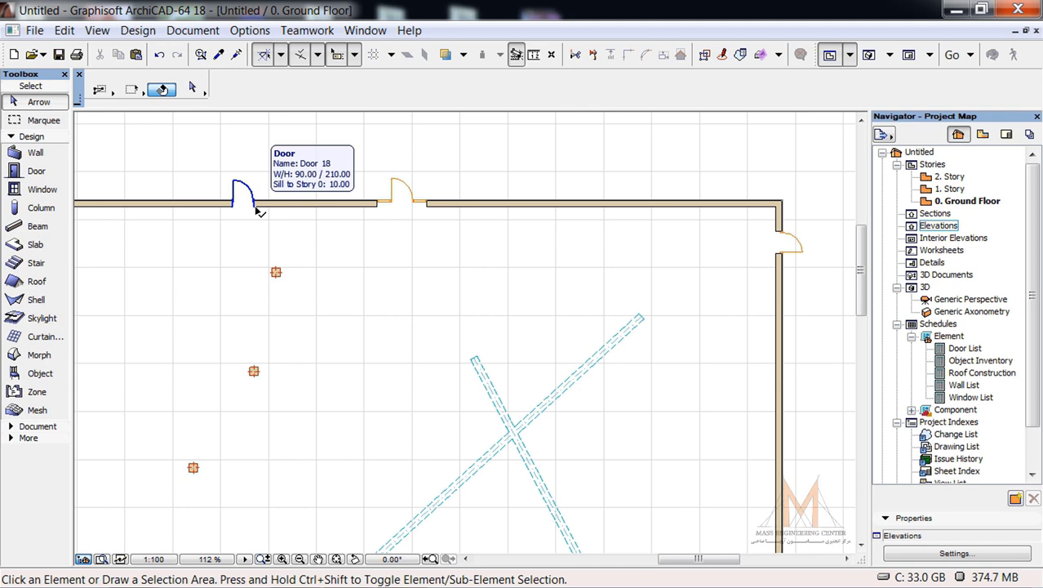
pyautogui.click(218, 54)
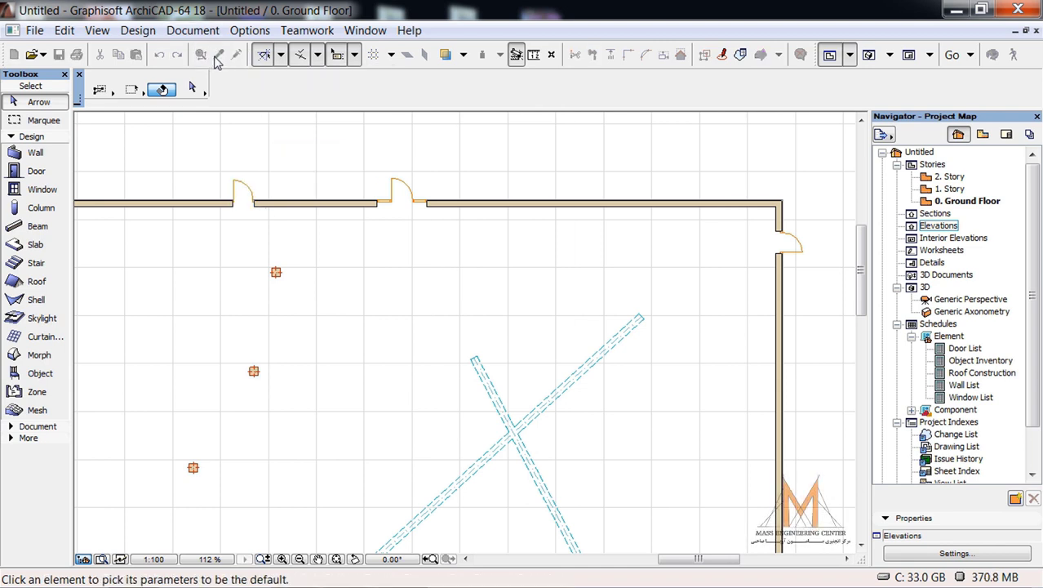
pyautogui.click(396, 193)
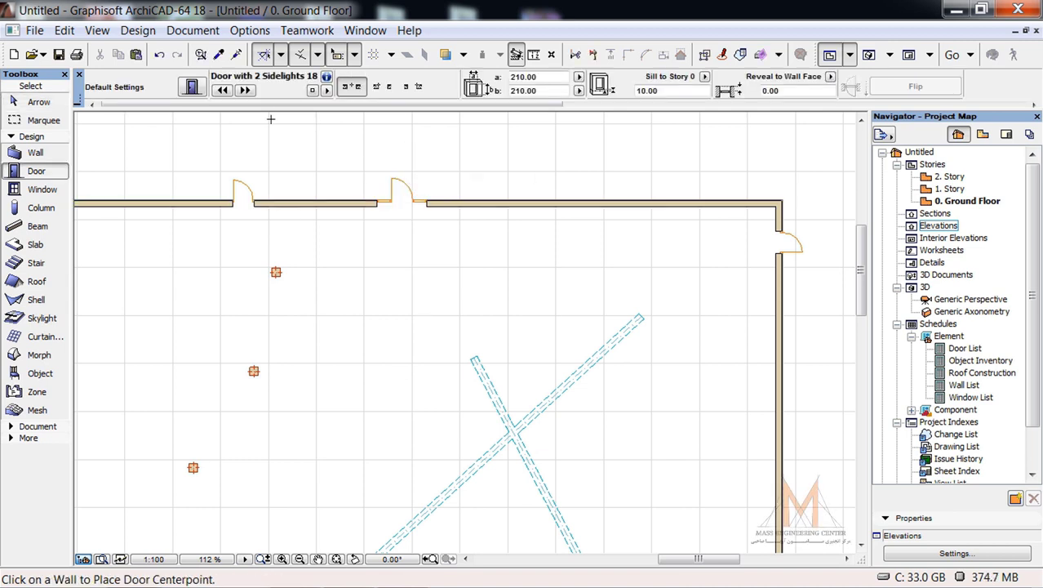
pyautogui.click(238, 55)
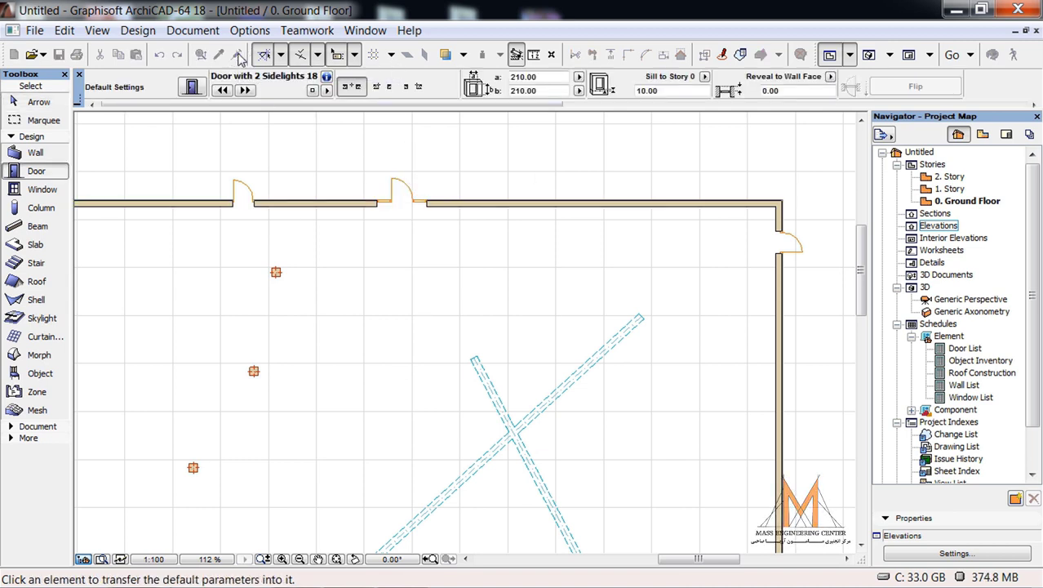
pyautogui.click(256, 190)
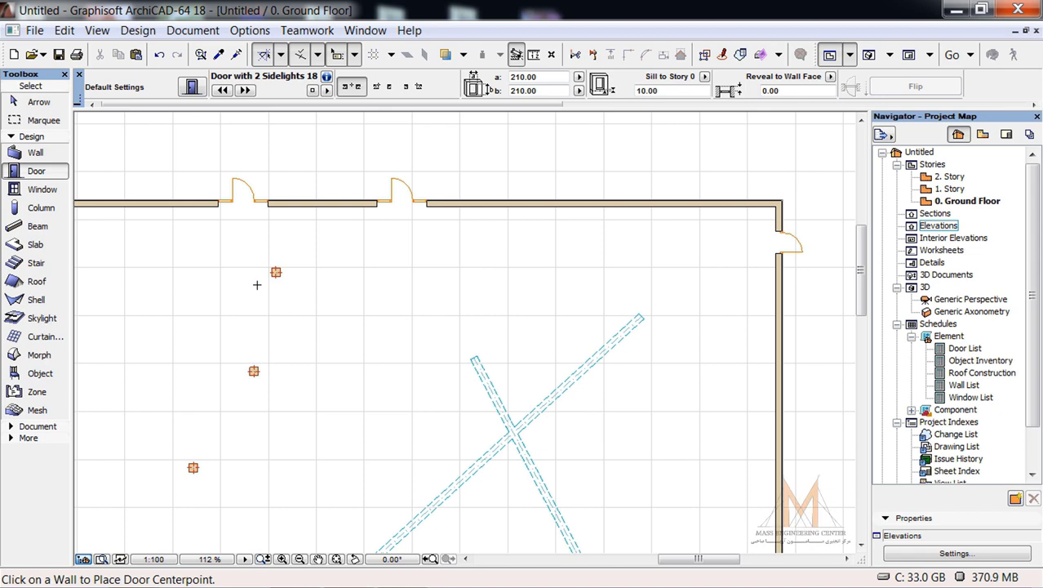
pyautogui.press('Escape')
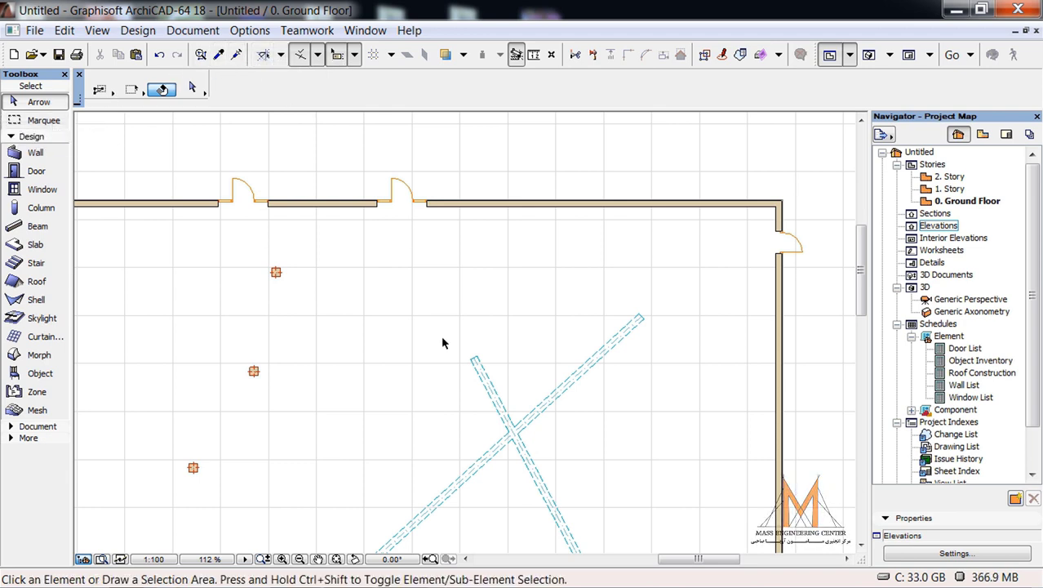
# Draw a single straight horizontal wall inside the enclosure below the upper-wall doors, turning on guide lines to align it.
pyautogui.click(32, 153)
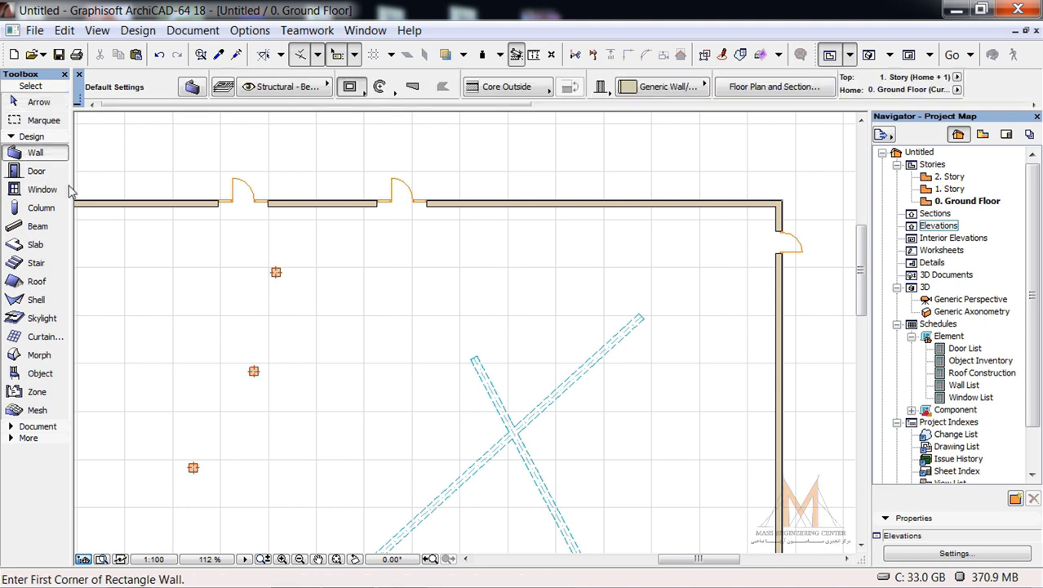
pyautogui.click(349, 87)
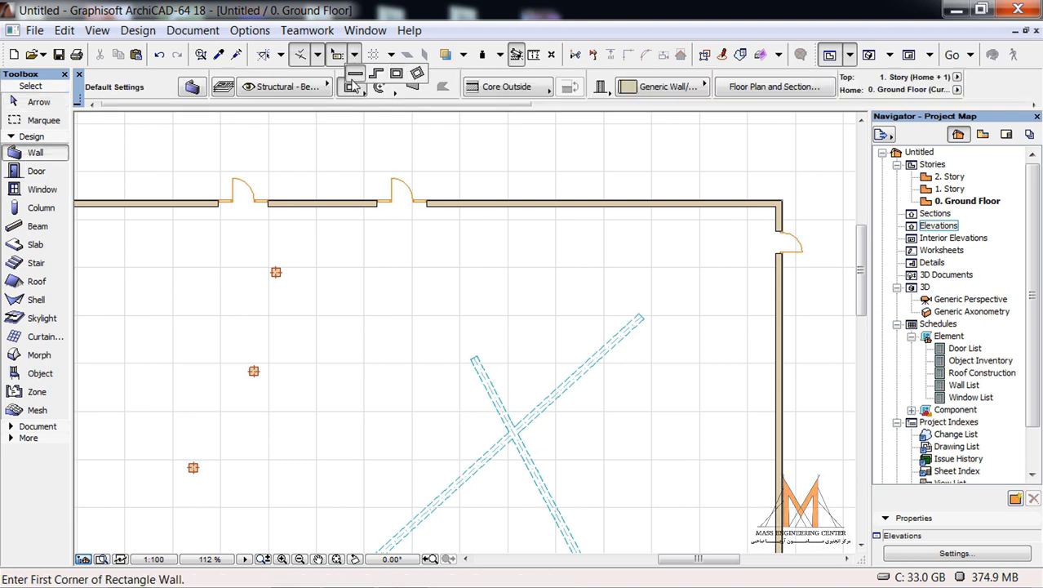
pyautogui.click(354, 83)
pyautogui.click(335, 296)
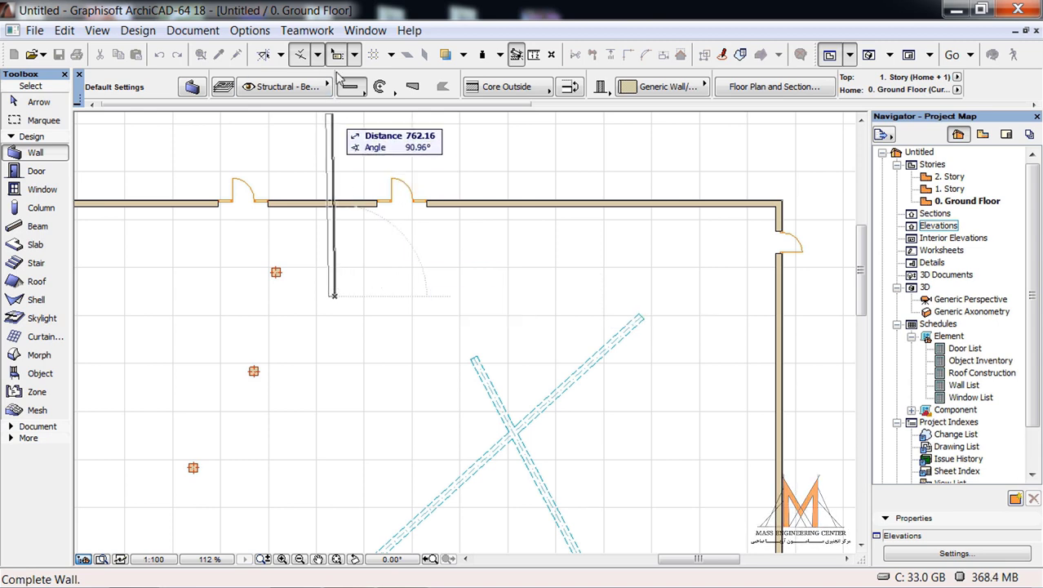
pyautogui.click(264, 55)
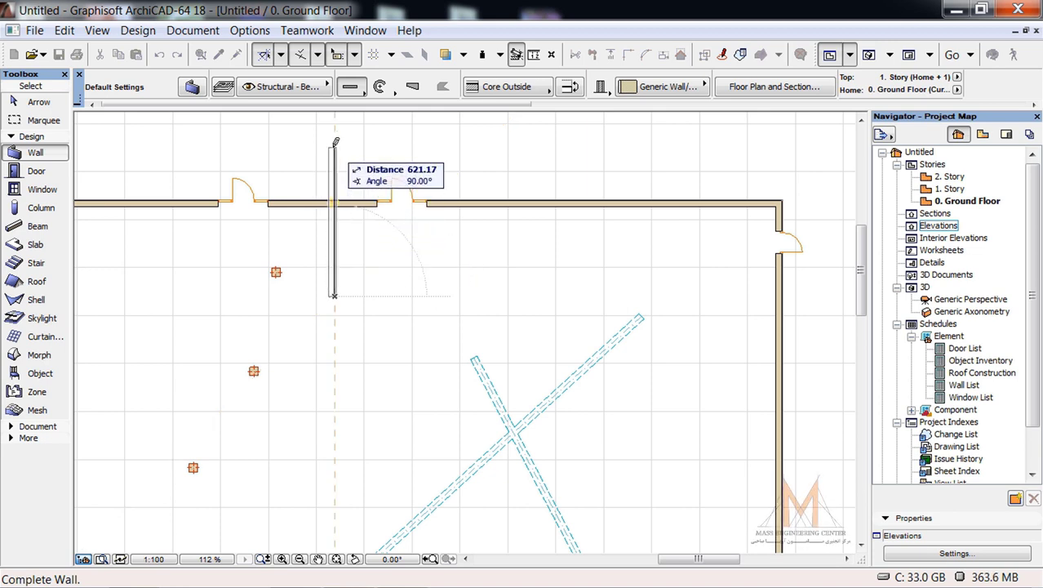
pyautogui.click(281, 56)
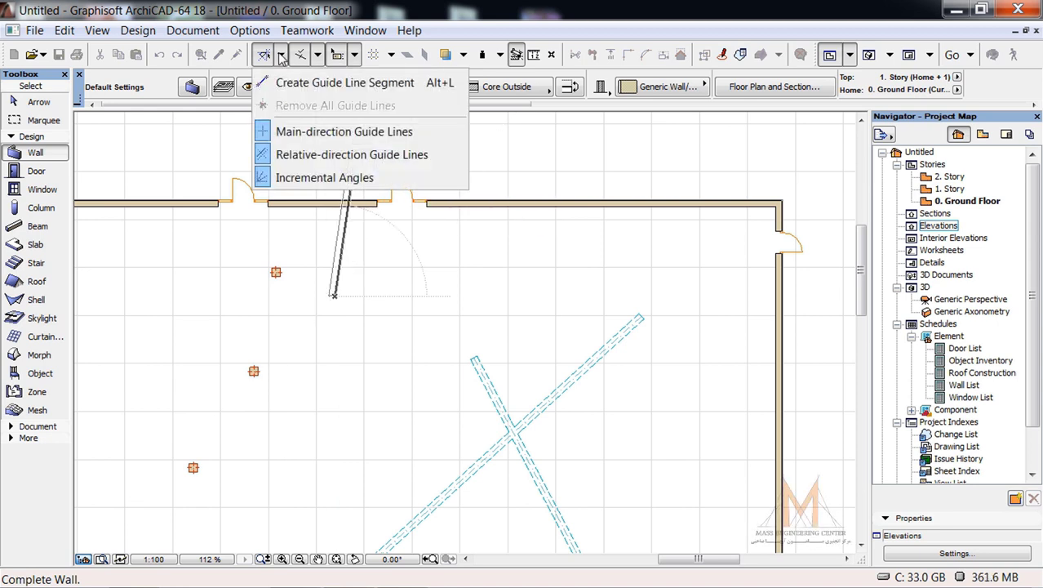
pyautogui.click(415, 296)
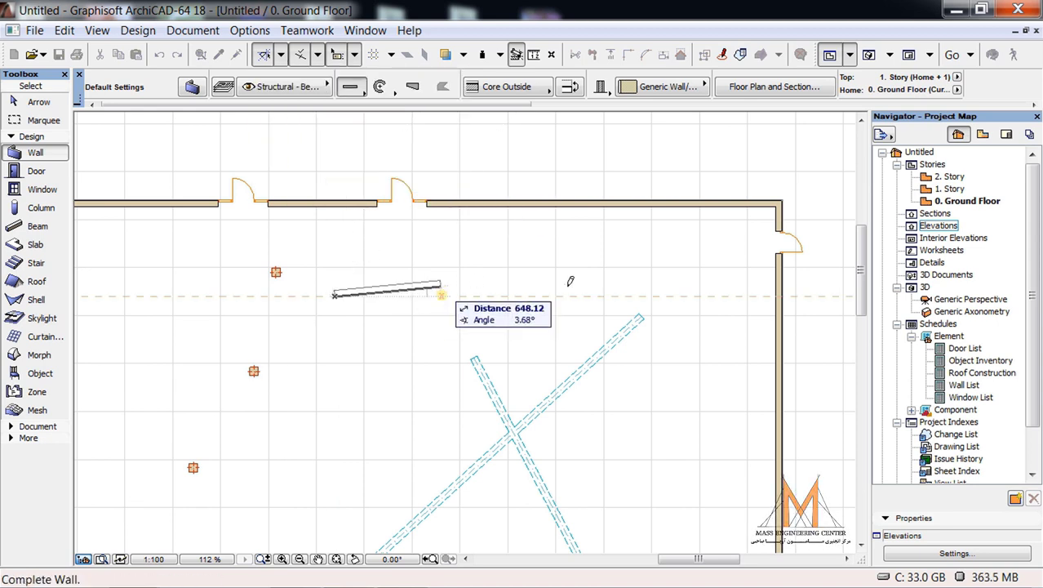
pyautogui.click(625, 293)
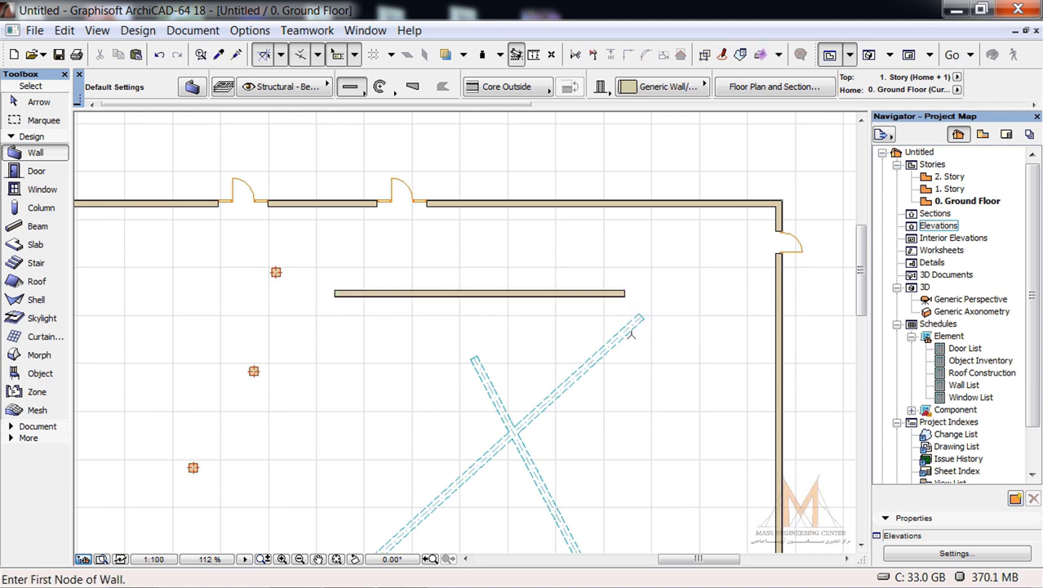
pyautogui.press('shift')
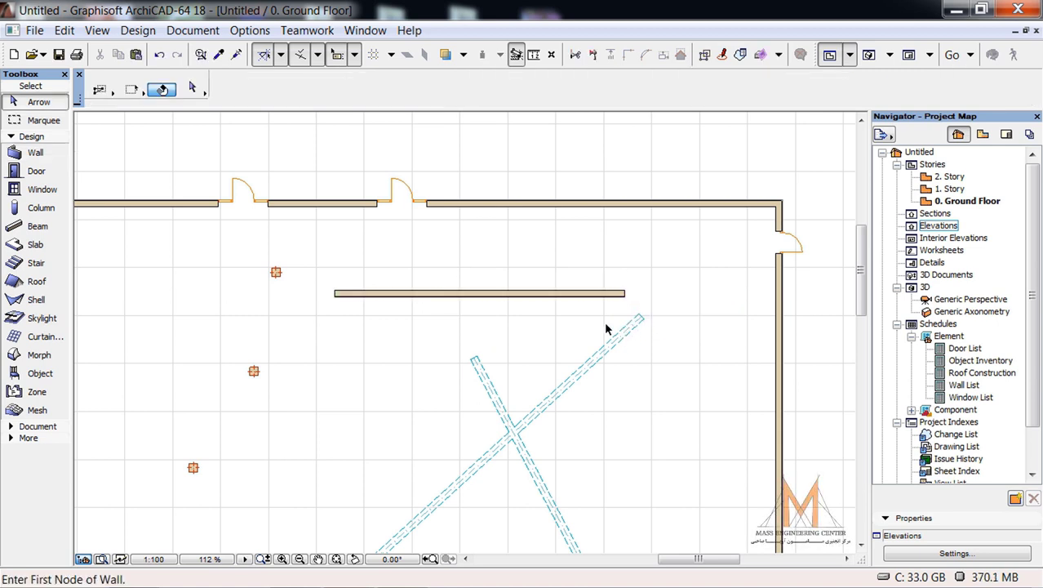
# Create a diagonal guide line segment inside the enclosure, below the left half of the horizontal wall.
pyautogui.click(280, 55)
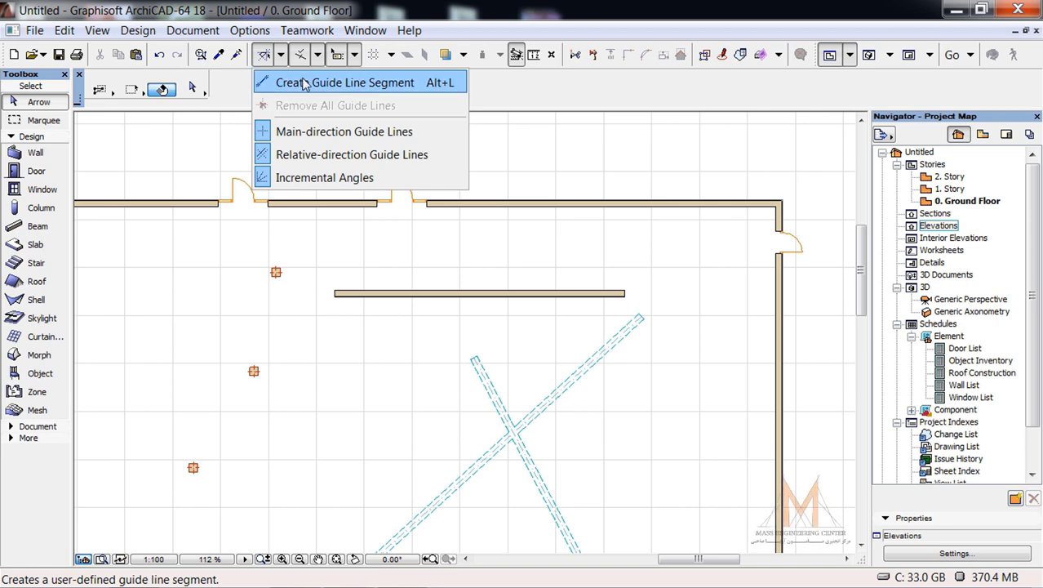
pyautogui.click(303, 84)
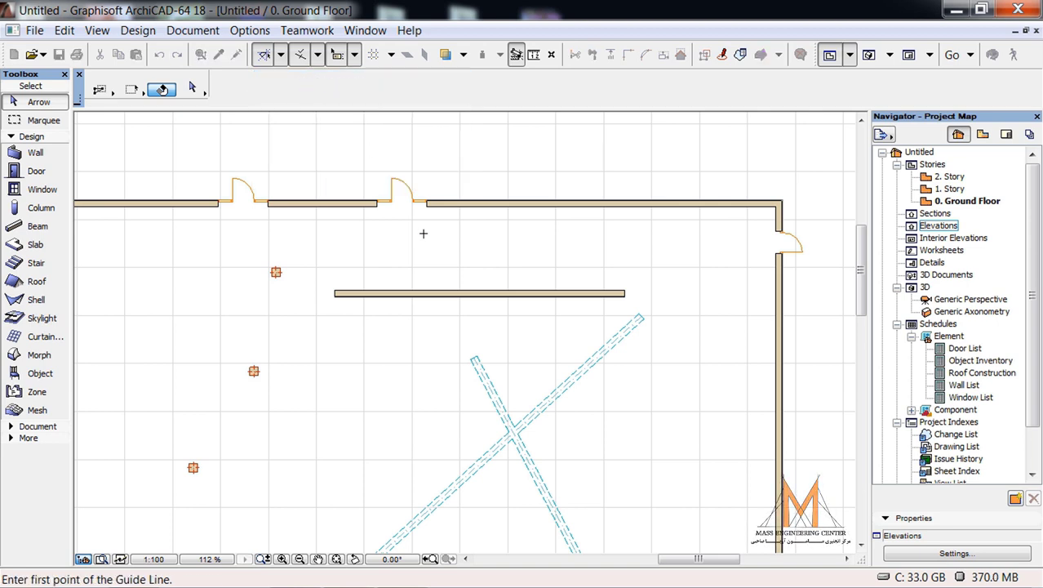
pyautogui.click(332, 393)
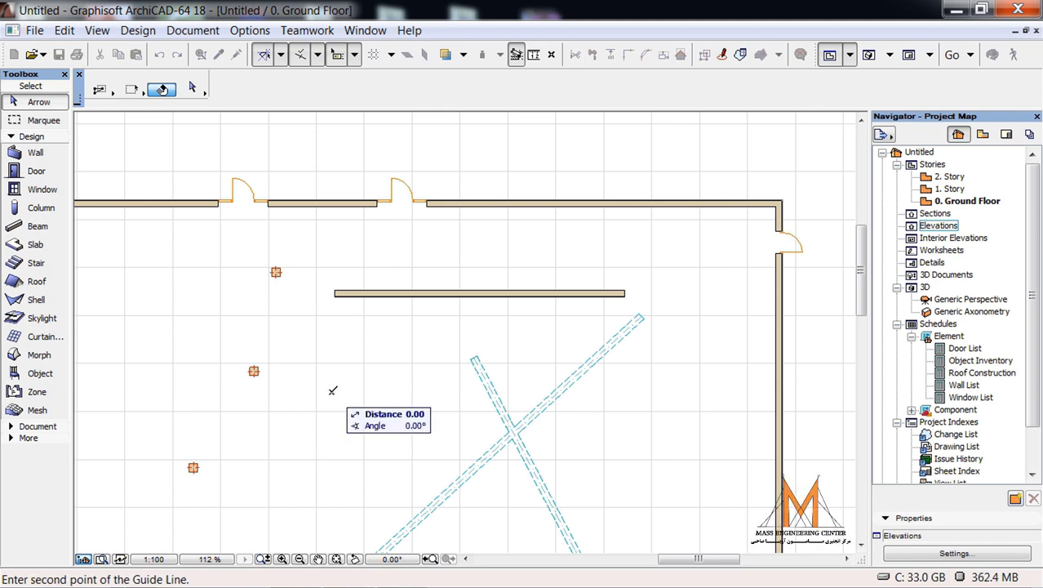
pyautogui.click(408, 344)
pyautogui.scroll(-1, 368, 259)
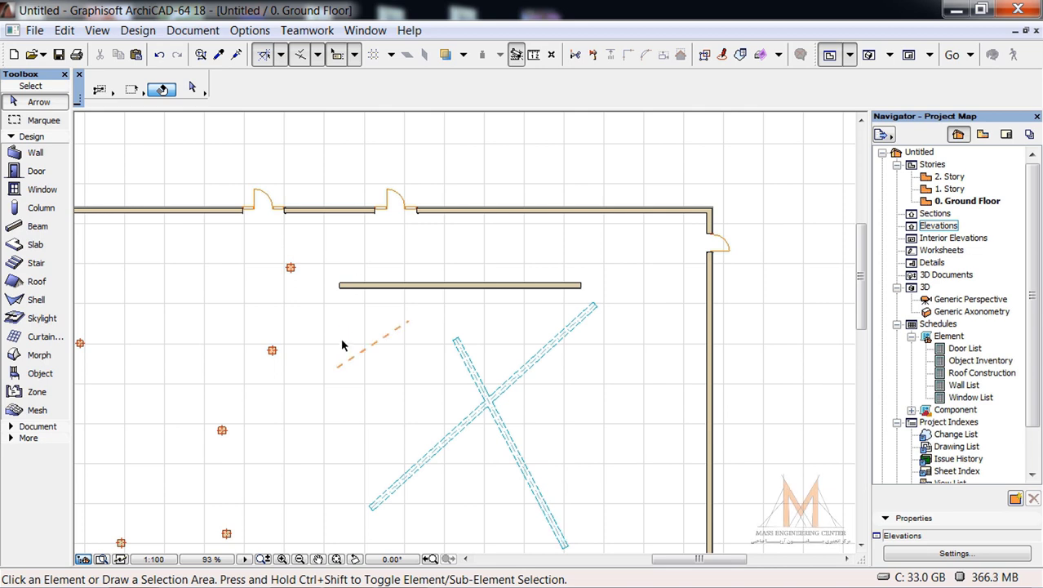
pyautogui.scroll(2, 343, 359)
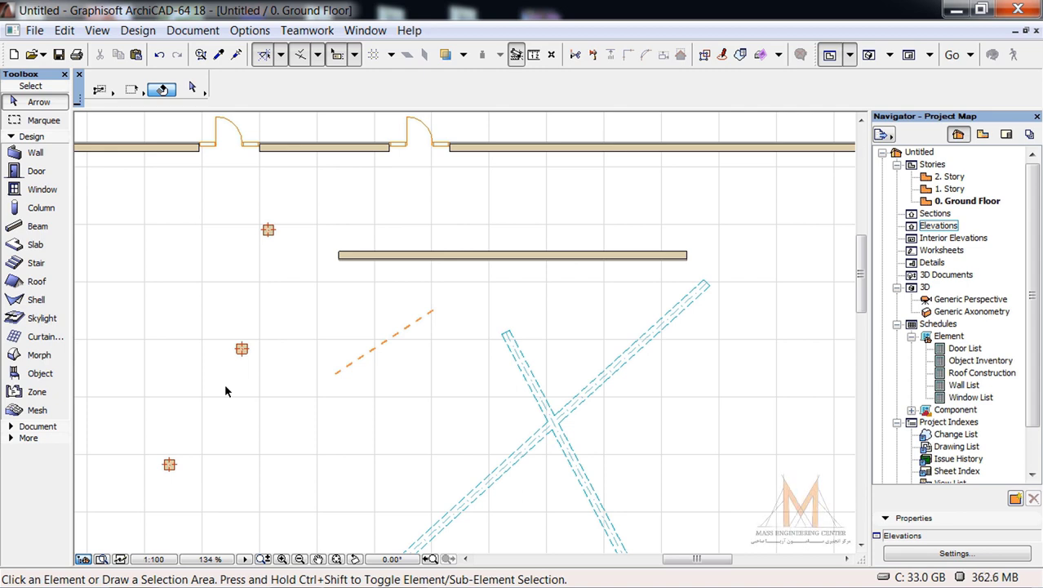
# Draw a straight wall along the diagonal guide line segment, from its lower end to its upper end.
pyautogui.click(31, 155)
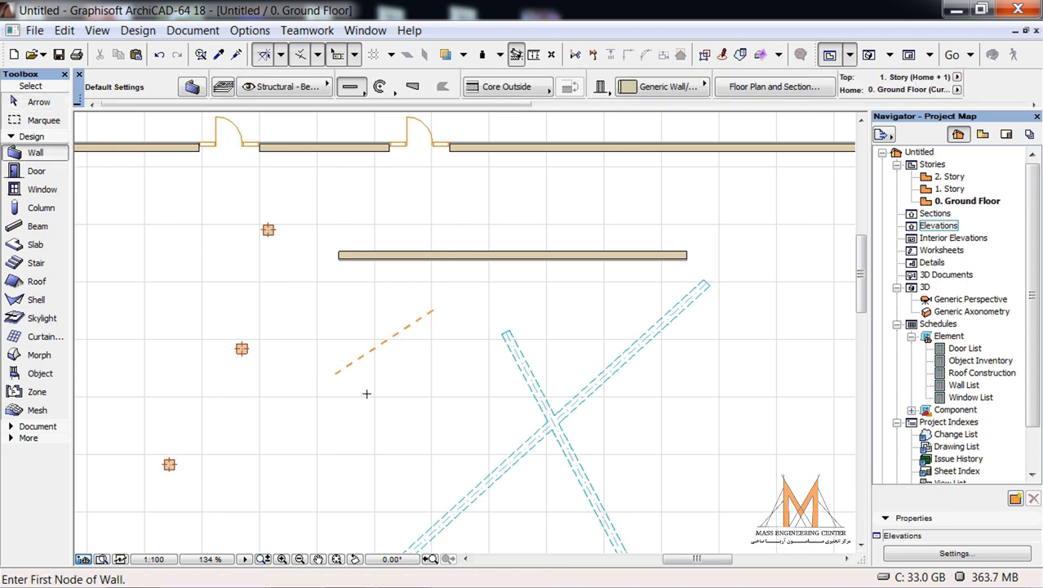
pyautogui.click(335, 373)
pyautogui.click(436, 305)
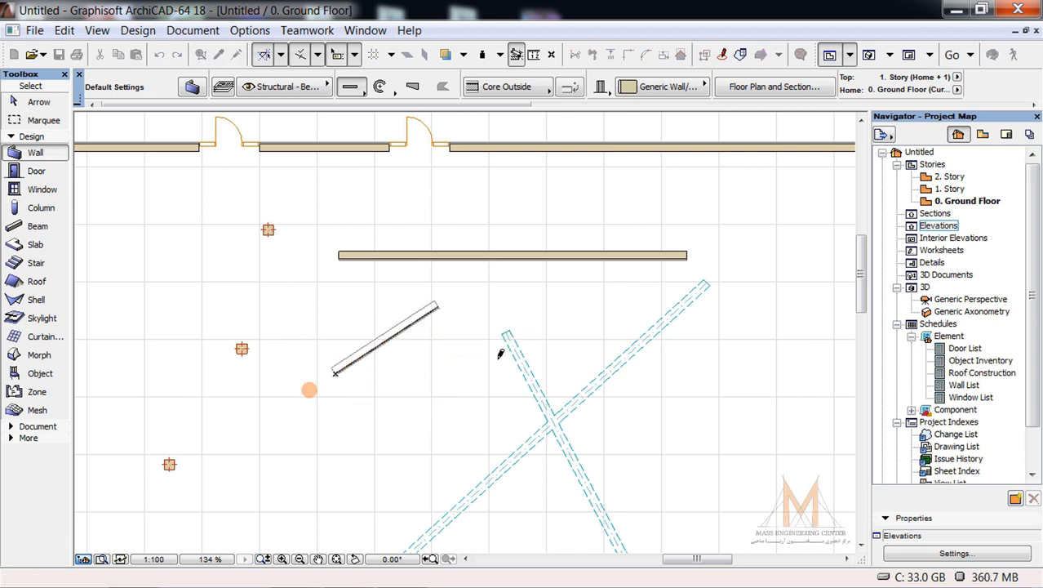
pyautogui.press('Escape')
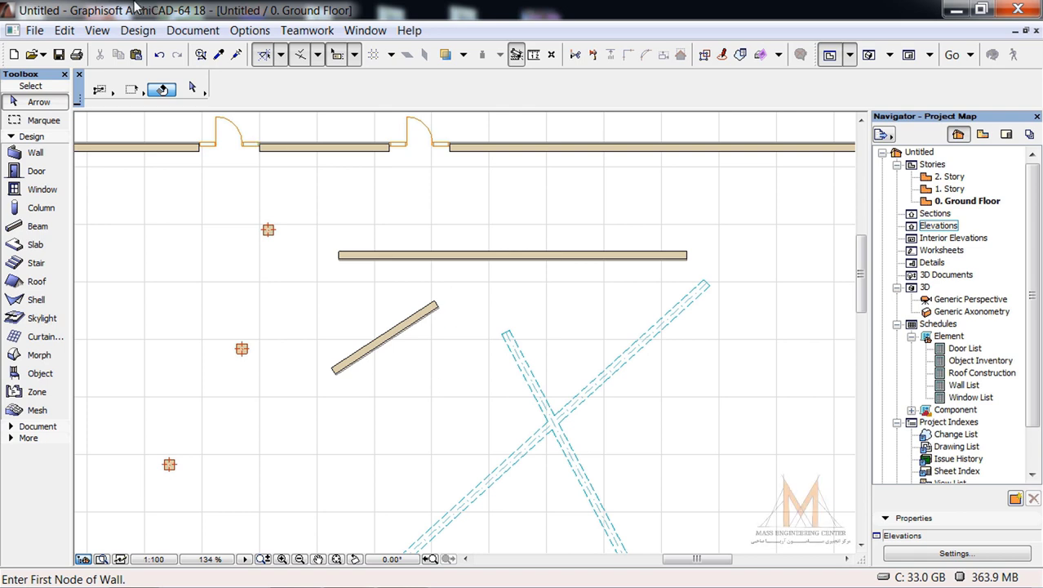
# Create a diagonal guide line segment running across the column nearest the upper wall, below the two doors.
pyautogui.click(281, 57)
pyautogui.click(327, 76)
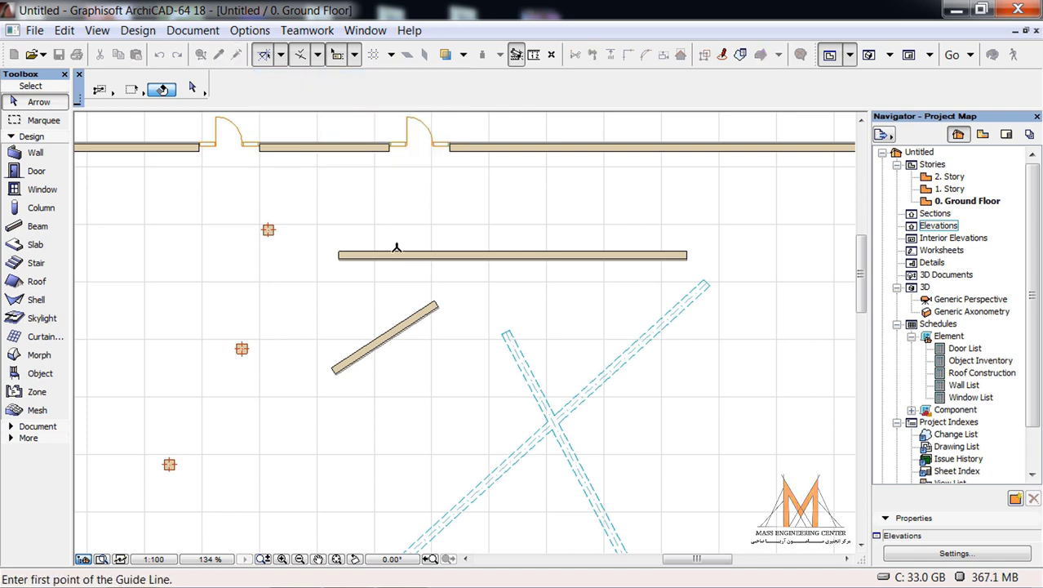
pyautogui.click(243, 234)
pyautogui.click(380, 180)
pyautogui.click(318, 55)
pyautogui.click(282, 55)
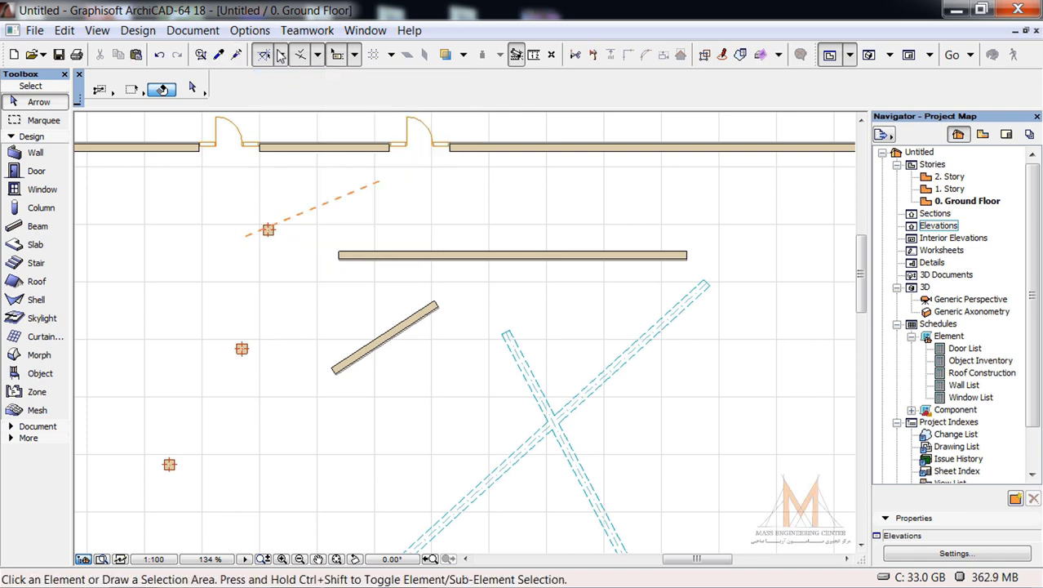
# Add a second guide line segment between the upper wall and the horizontal wall, and remove all guide lines.
pyautogui.click(282, 55)
pyautogui.click(343, 82)
pyautogui.click(421, 170)
pyautogui.click(550, 195)
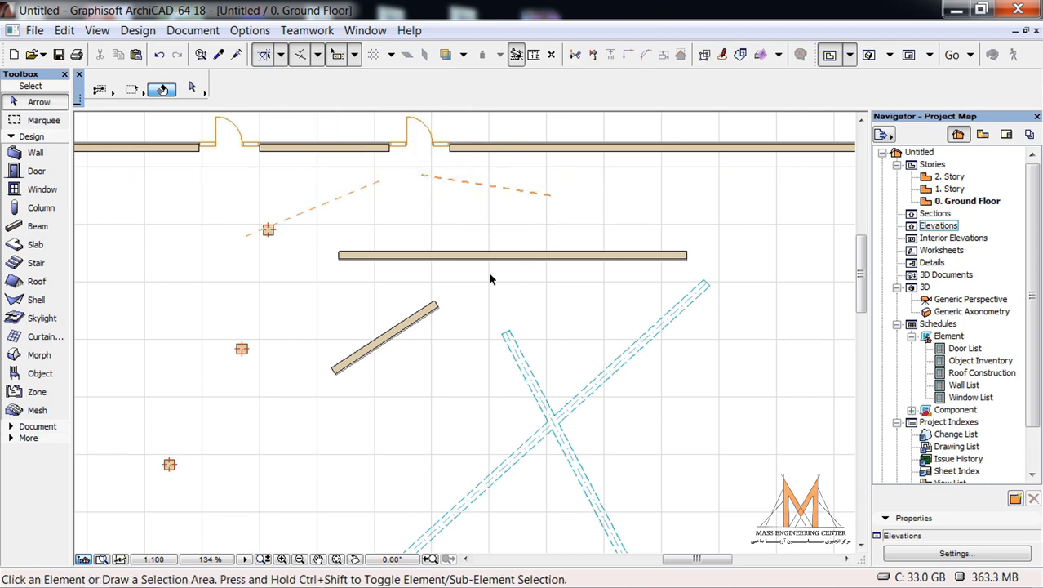
pyautogui.click(281, 55)
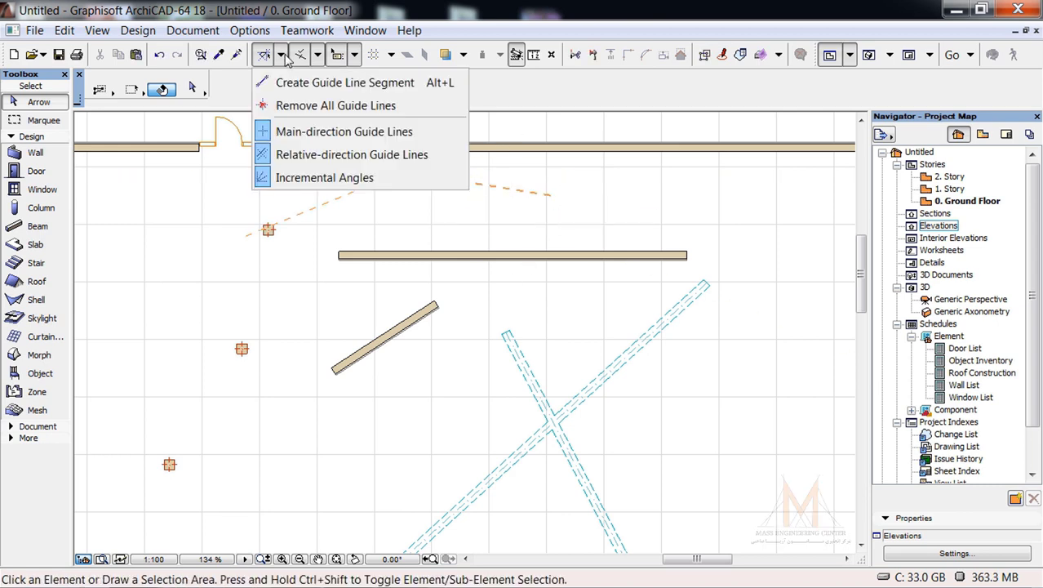
pyautogui.click(304, 107)
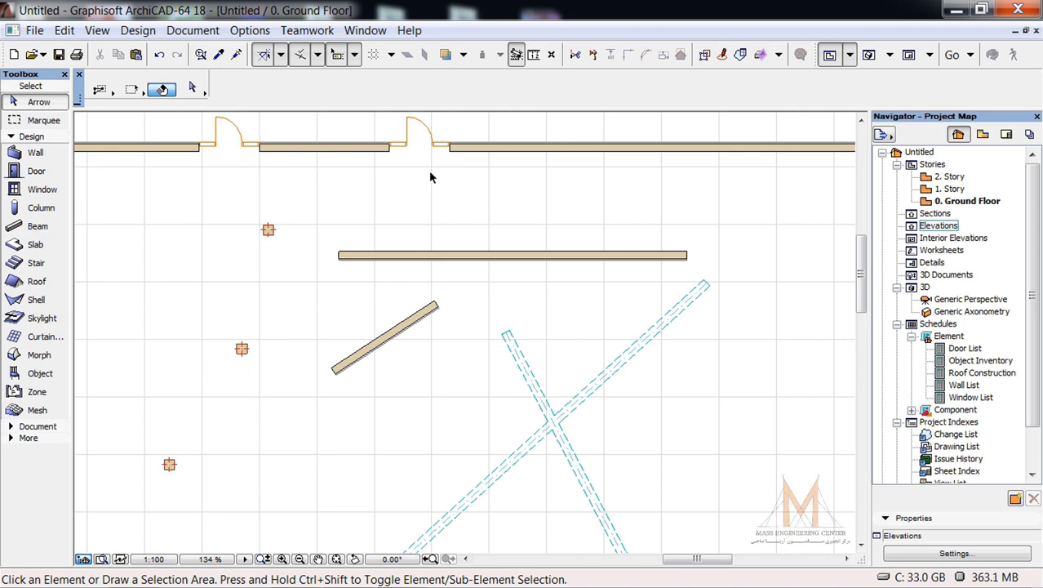
# Turn off the Incremental Angles, Main-direction Guide Lines and Relative-direction Guide Lines options.
pyautogui.click(281, 56)
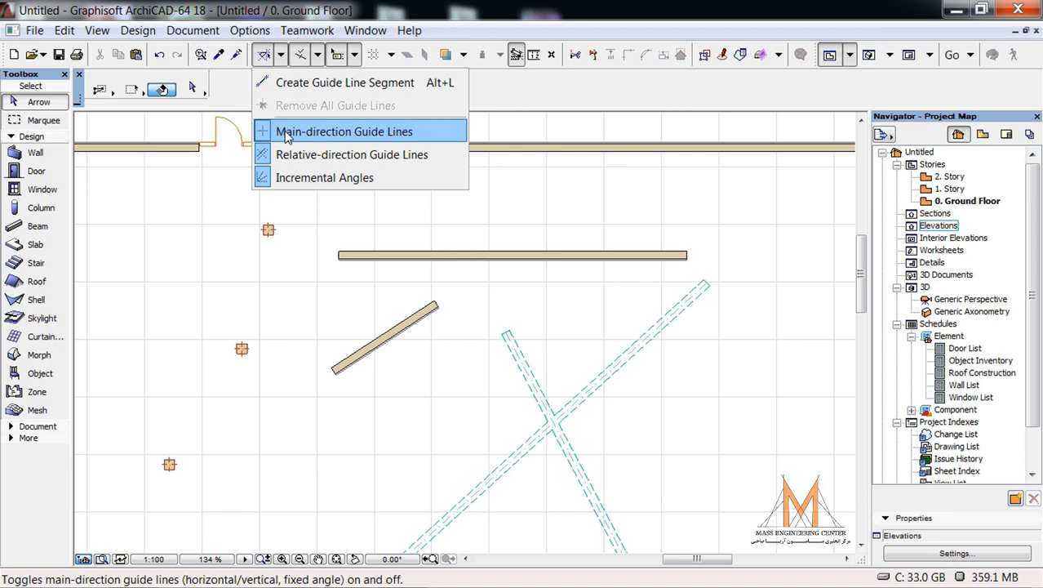
pyautogui.click(317, 182)
pyautogui.click(281, 56)
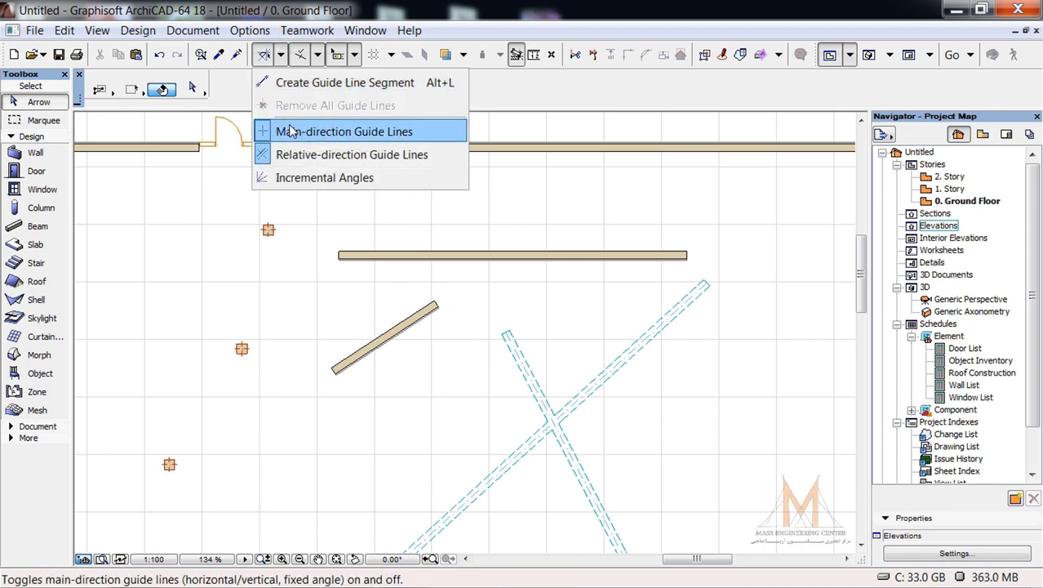
pyautogui.click(292, 132)
pyautogui.click(281, 55)
pyautogui.click(308, 153)
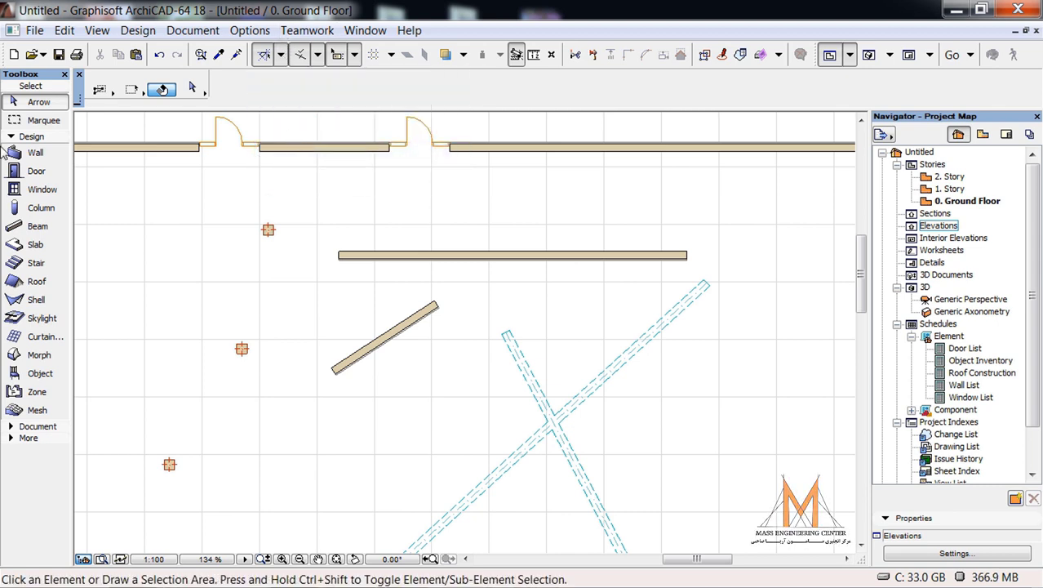
# Start a straight wall just above the horizontal wall's left end and turn on Main-direction Guide Lines.
pyautogui.click(29, 153)
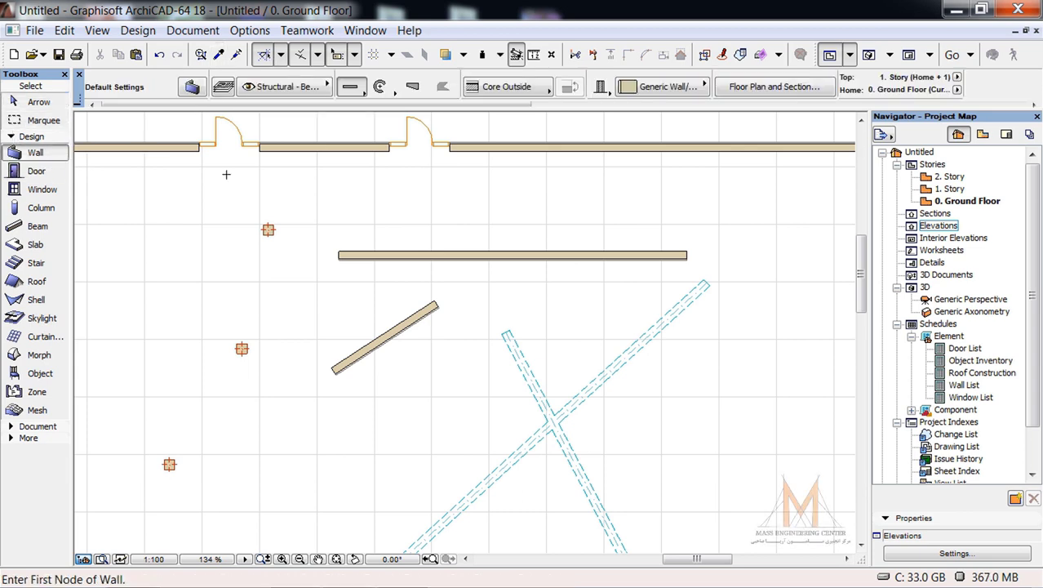
pyautogui.click(339, 203)
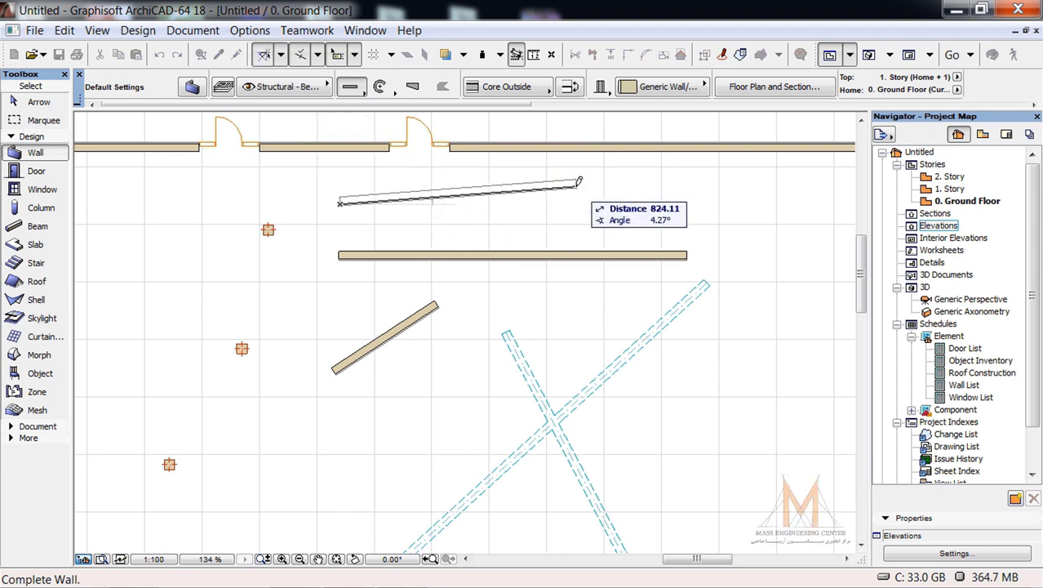
pyautogui.click(280, 54)
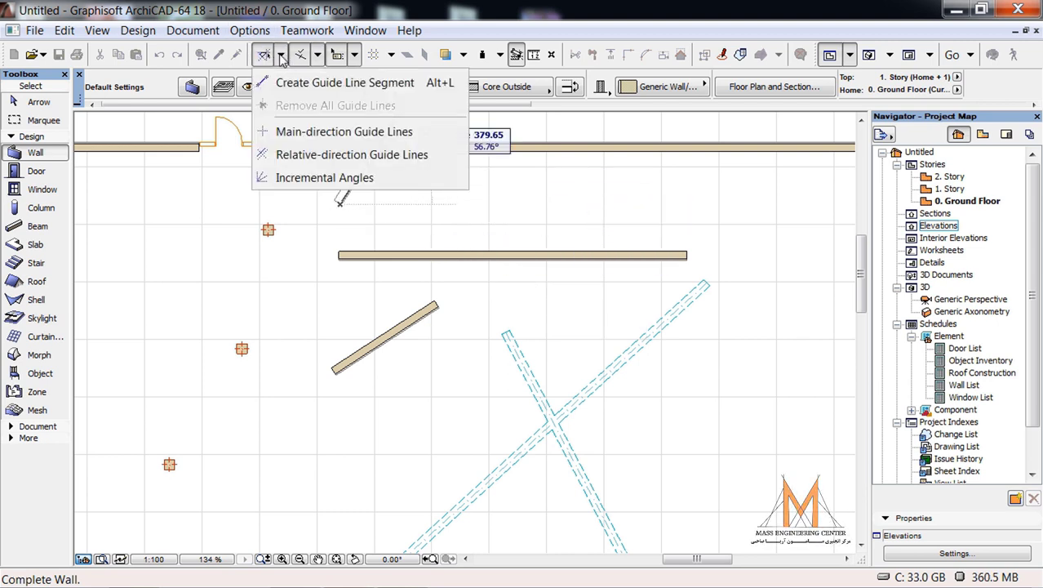
pyautogui.click(295, 133)
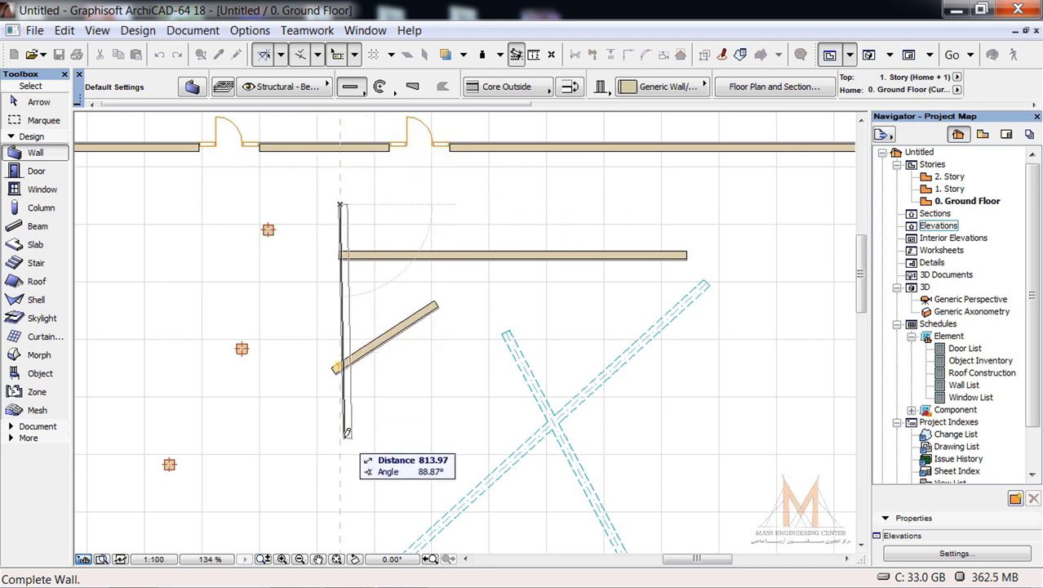
# Turn on Incremental Angles and finish the wall diagonally up to the right, crossing the upper wall beside the second door.
pyautogui.click(280, 56)
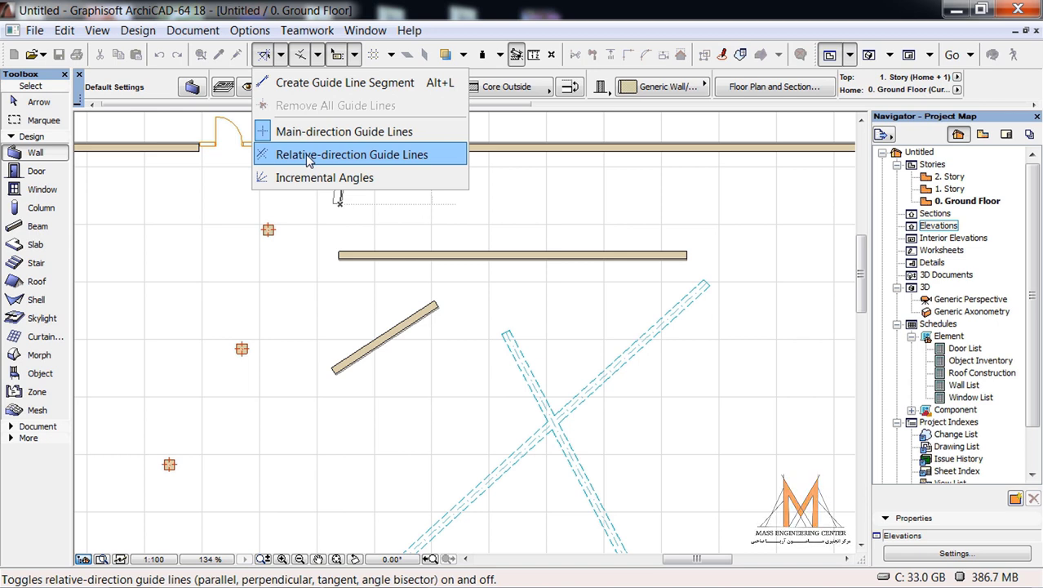
pyautogui.click(408, 178)
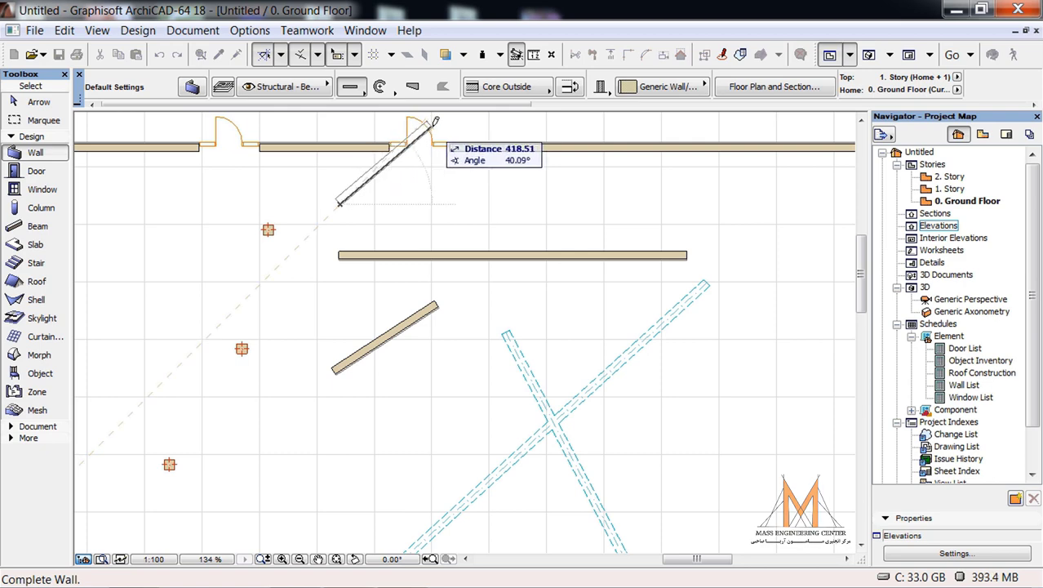
pyautogui.scroll(-3, 407, 501)
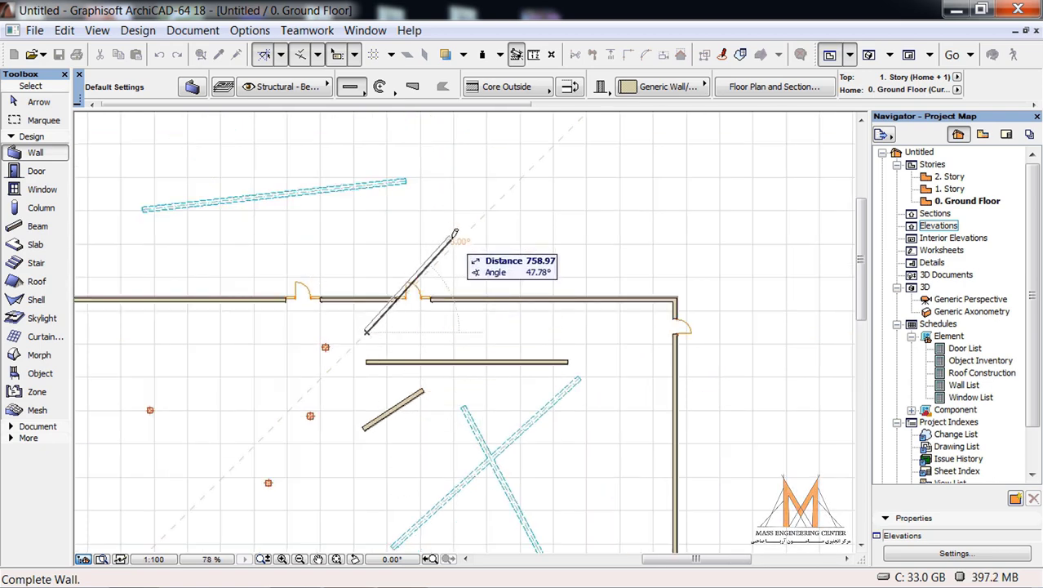
pyautogui.click(443, 217)
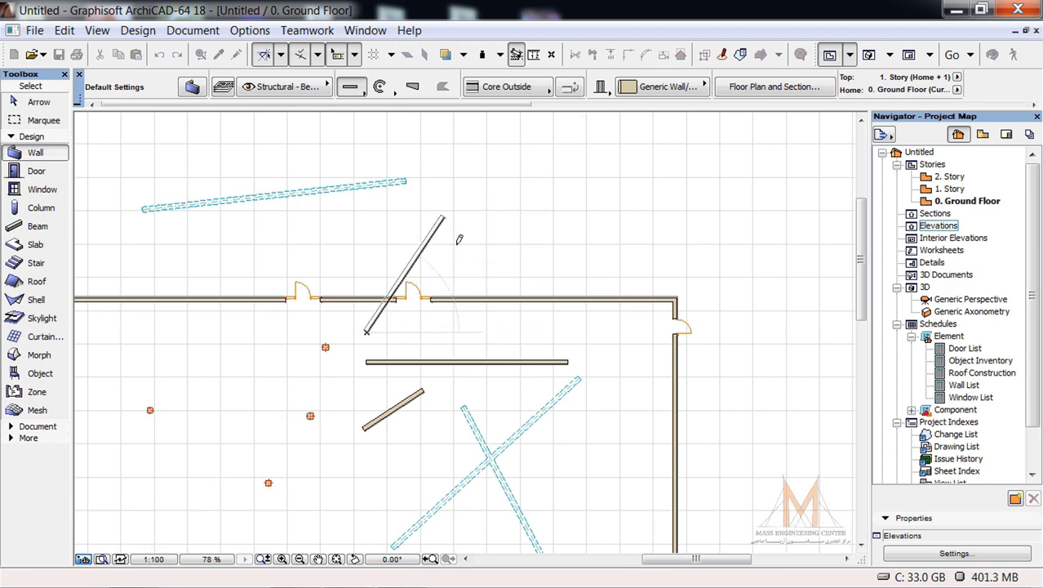
# Turn on Relative-direction Guide Lines and draw a short wall branching down to the right from the new diagonal wall.
pyautogui.click(280, 55)
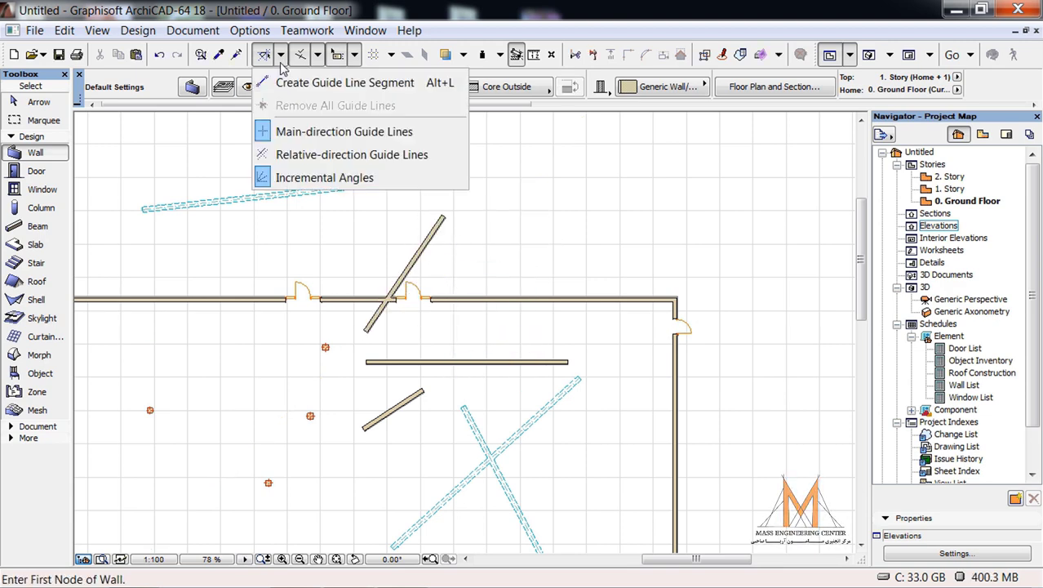
pyautogui.click(313, 162)
pyautogui.click(416, 253)
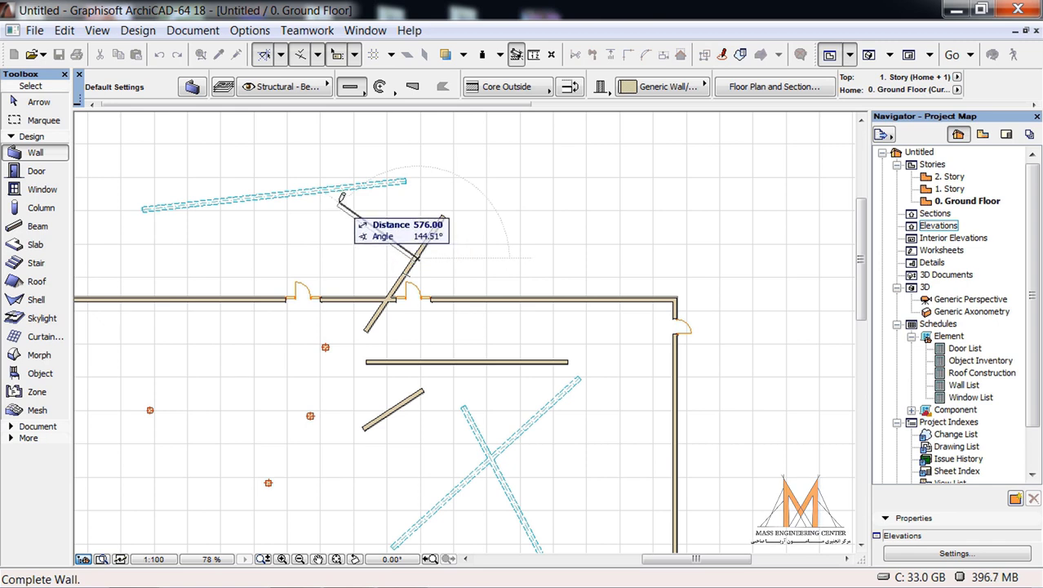
pyautogui.scroll(2, 342, 197)
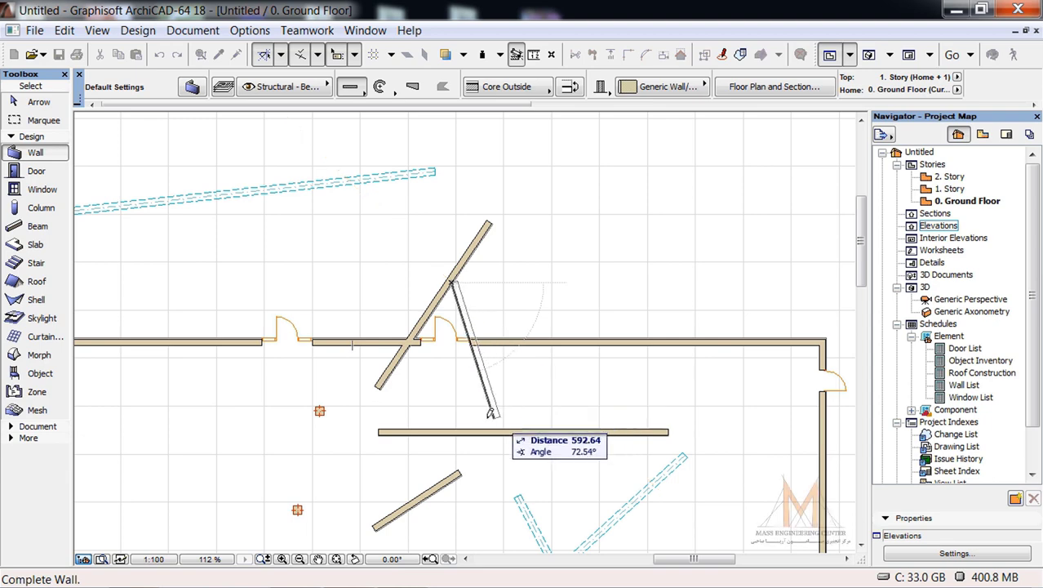
pyautogui.click(539, 316)
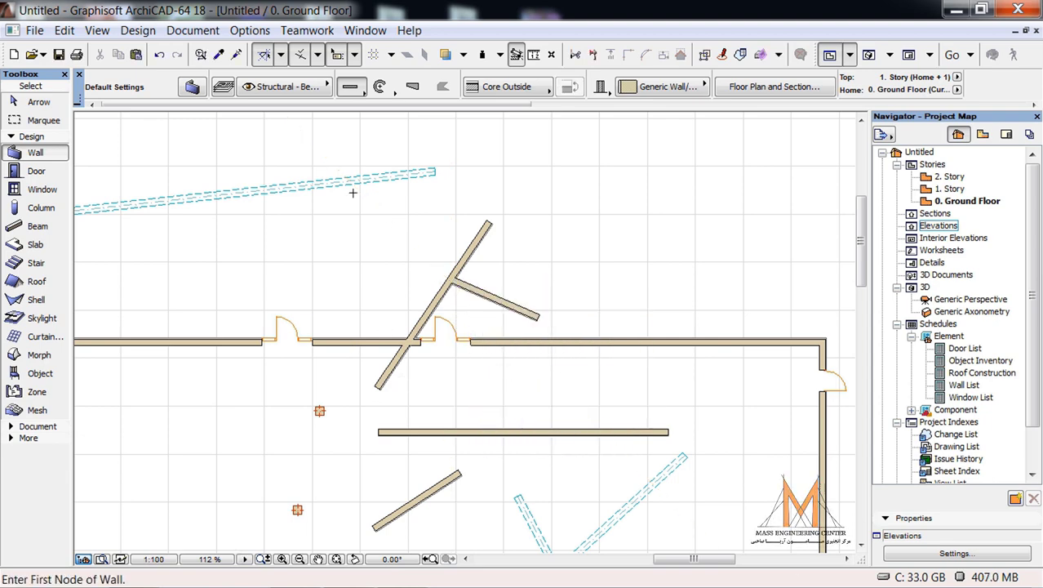
# Create a guide line segment from the middle of the short branch wall diagonally up to the right.
pyautogui.click(280, 54)
pyautogui.click(343, 83)
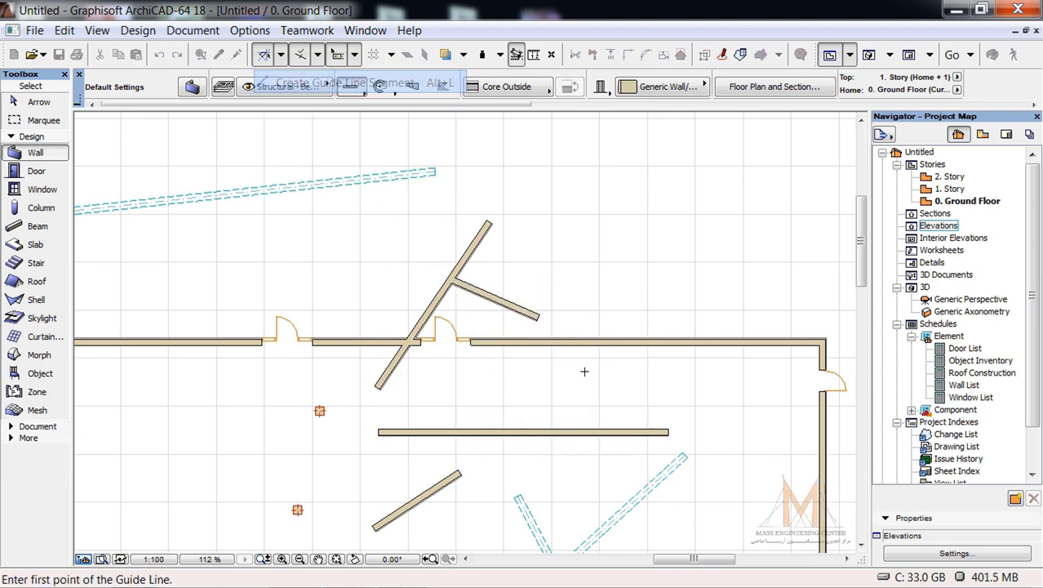
pyautogui.click(495, 296)
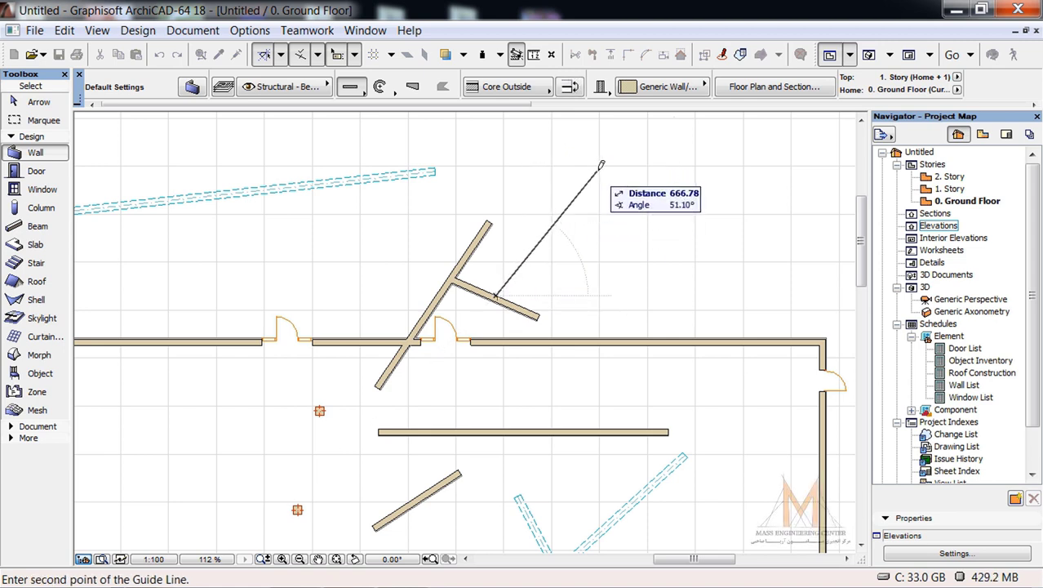
pyautogui.click(636, 152)
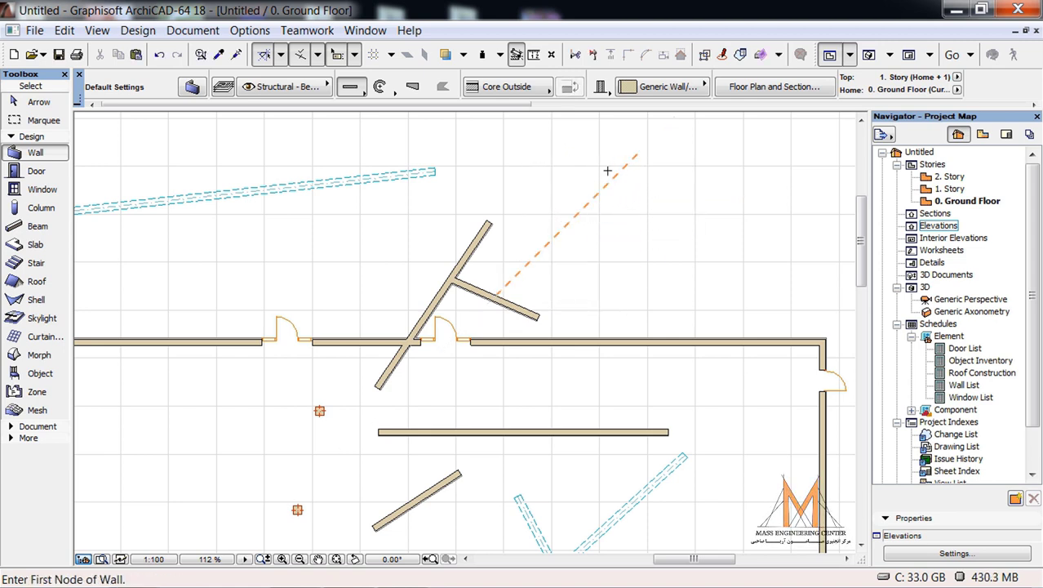
pyautogui.click(562, 223)
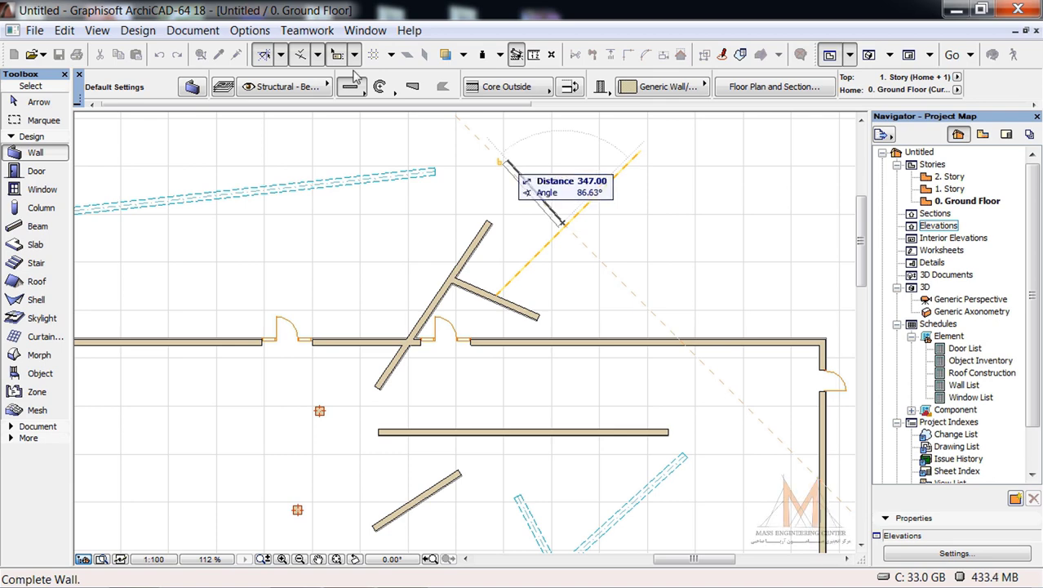
pyautogui.click(281, 55)
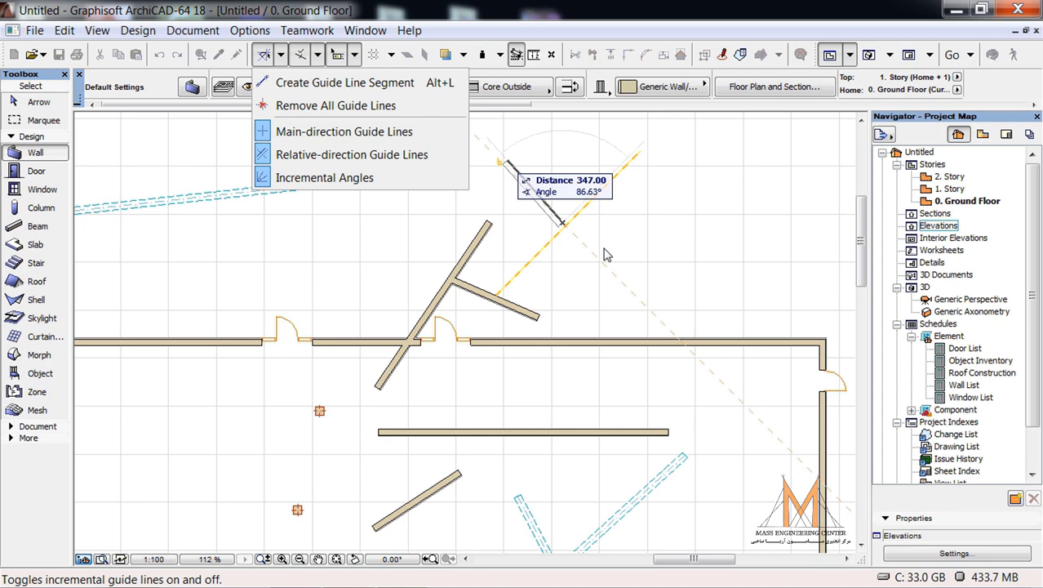
pyautogui.click(603, 313)
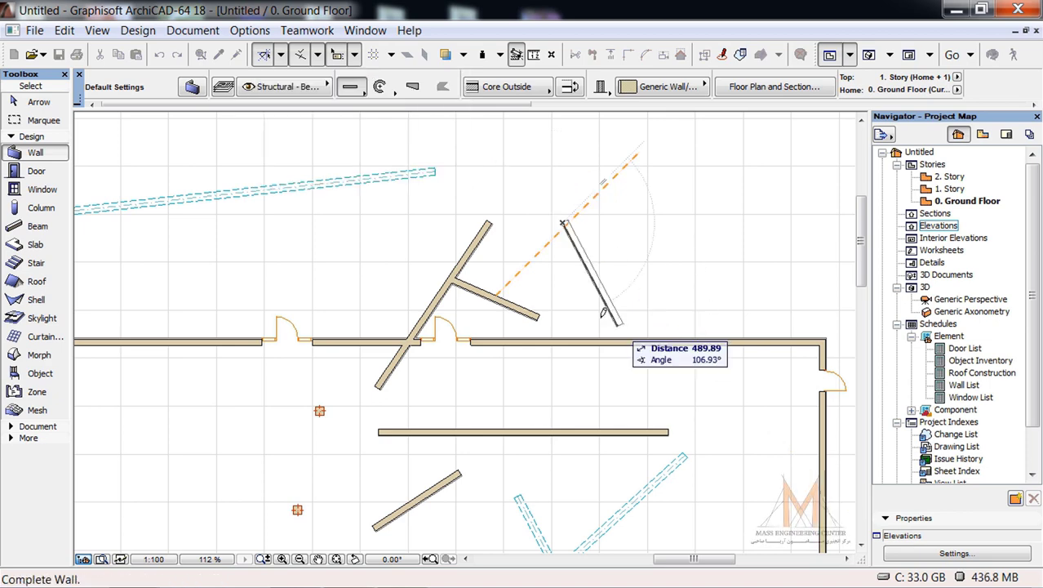
pyautogui.press('Escape')
pyautogui.click(505, 185)
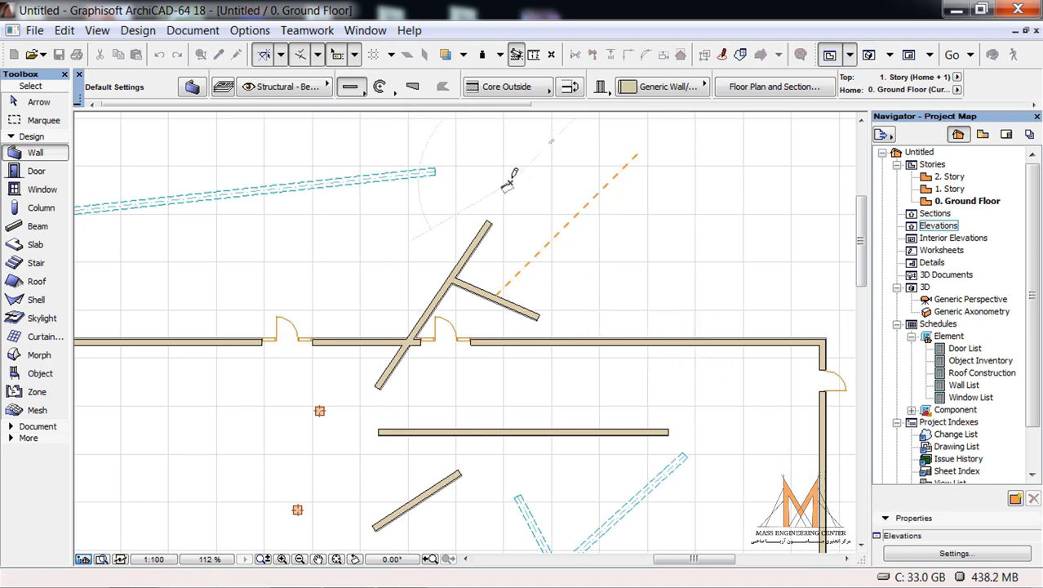
pyautogui.press('Escape')
pyautogui.click(281, 55)
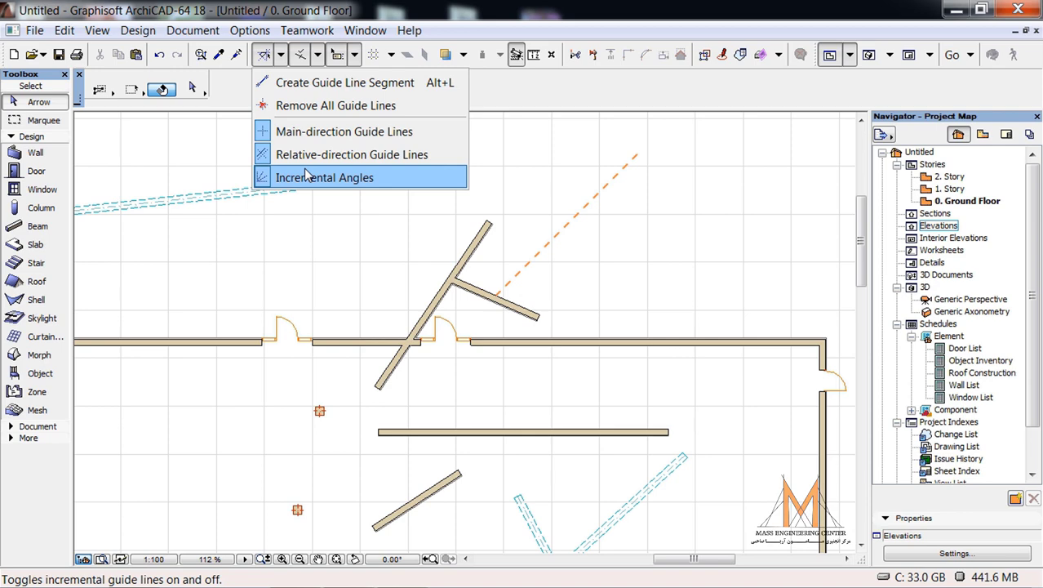
pyautogui.click(245, 30)
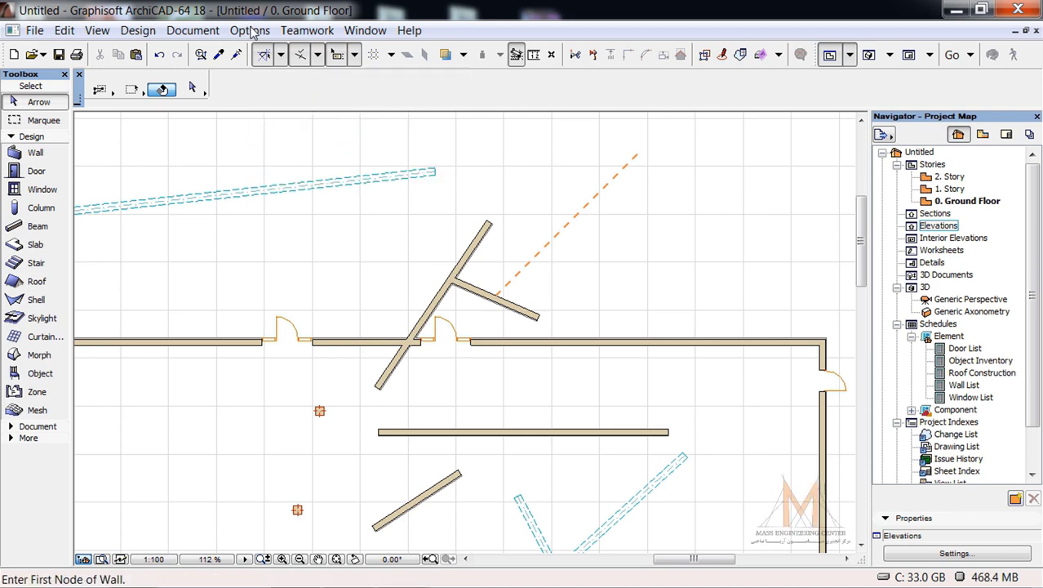
# Set the increments of guide lines to 25° in the Guide Lines settings of the Work Environment.
pyautogui.click(248, 31)
pyautogui.moveTo(303, 259)
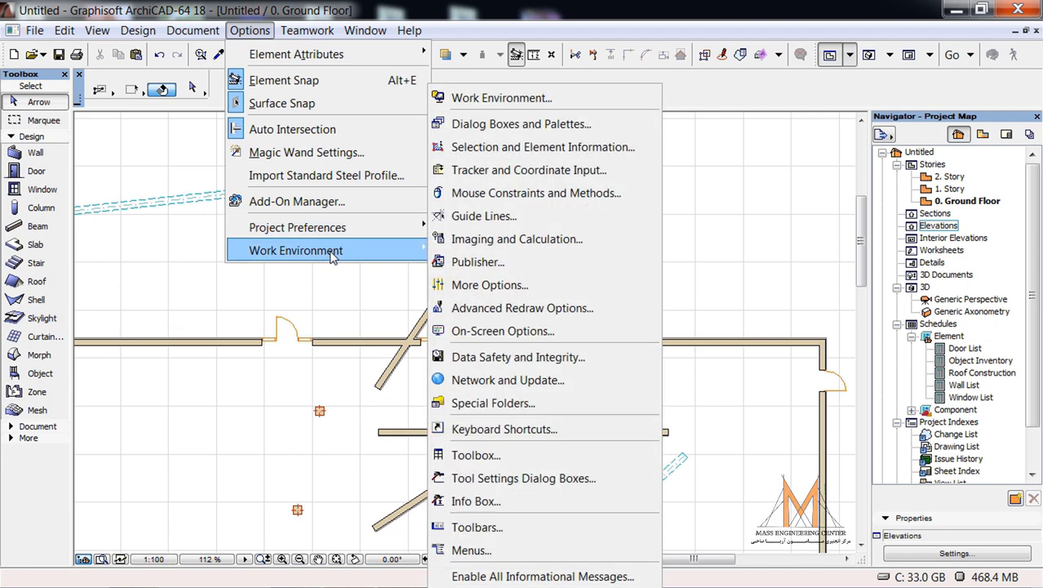
pyautogui.click(477, 216)
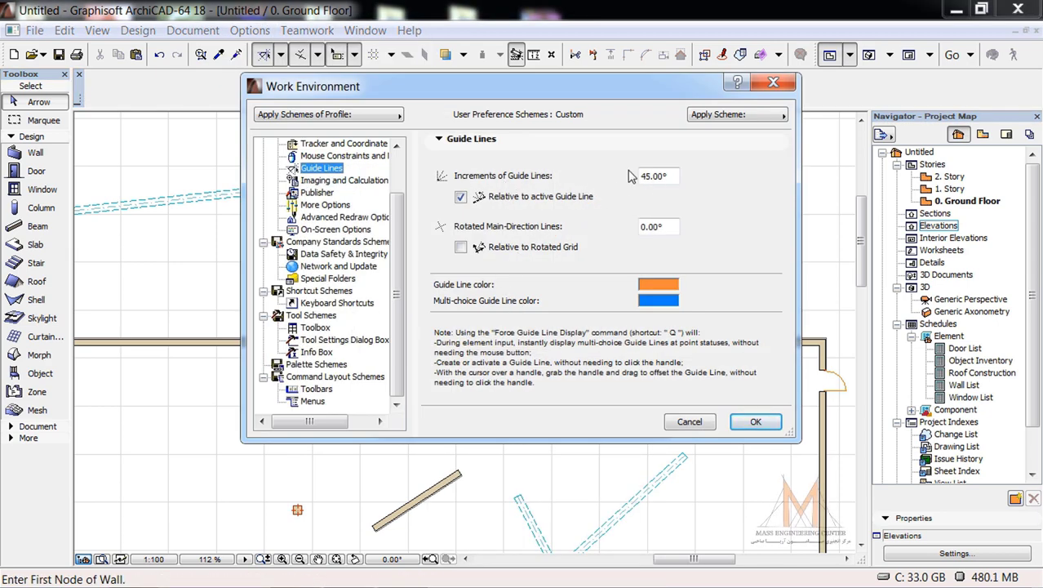
pyautogui.doubleClick(653, 175)
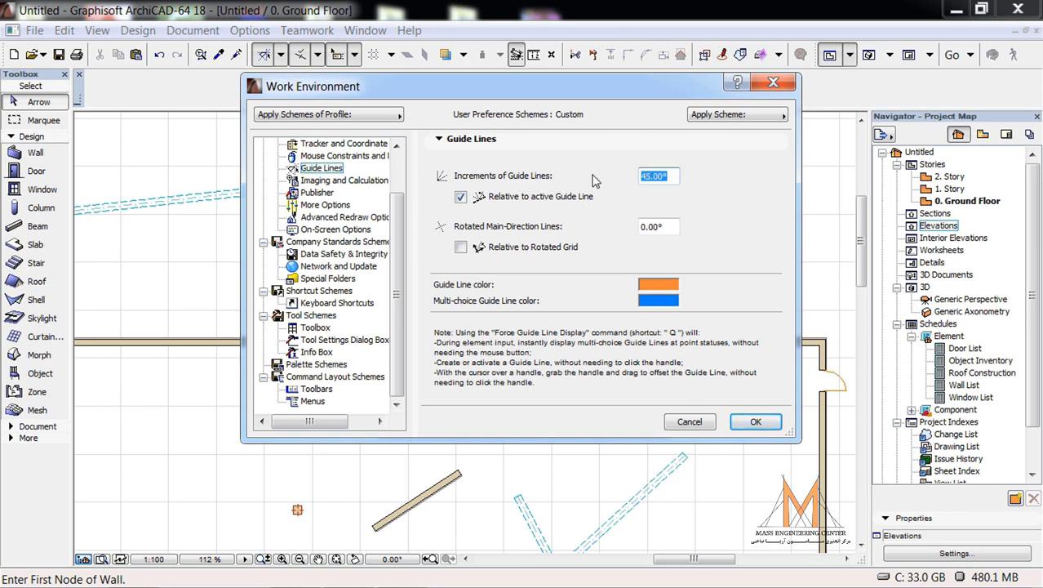
pyautogui.write('25')
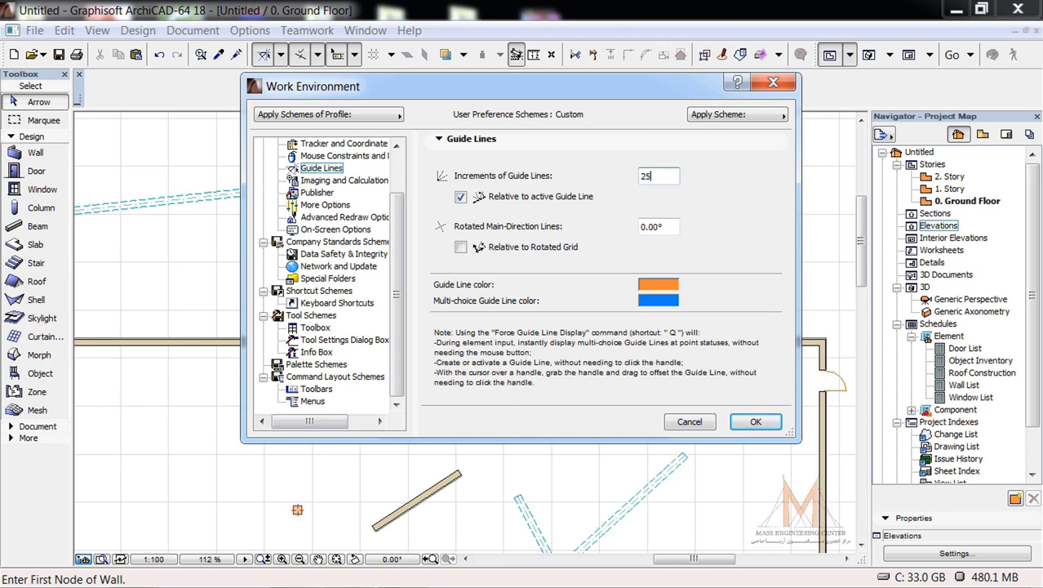
pyautogui.press('Tab')
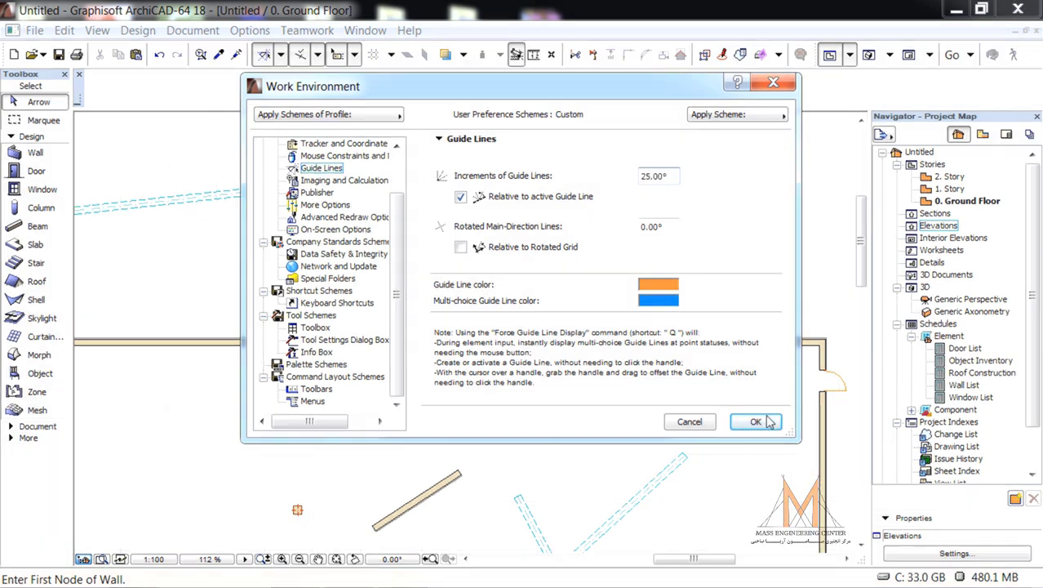